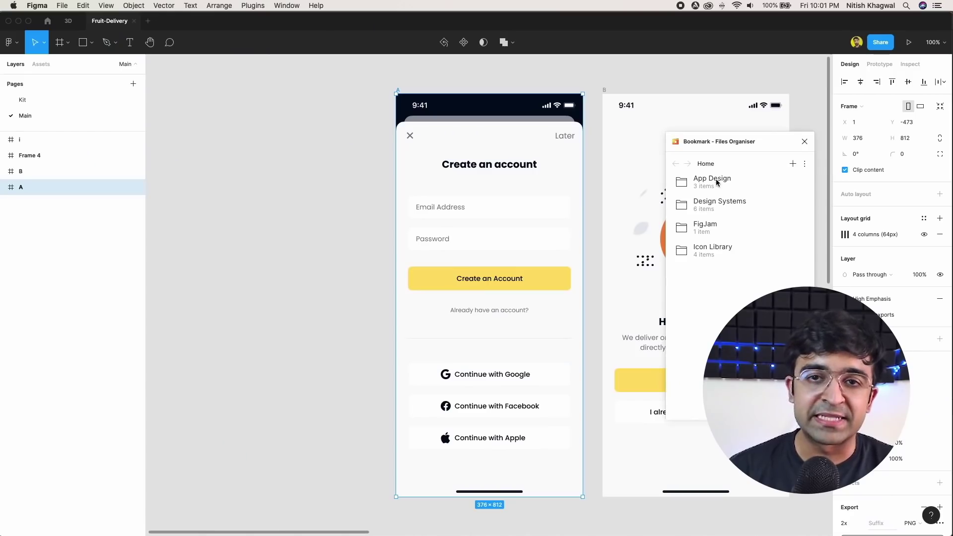
# Open the Indigo and Palladium files from the App Design bookmarks
pyautogui.click(713, 179)
pyautogui.click(715, 203)
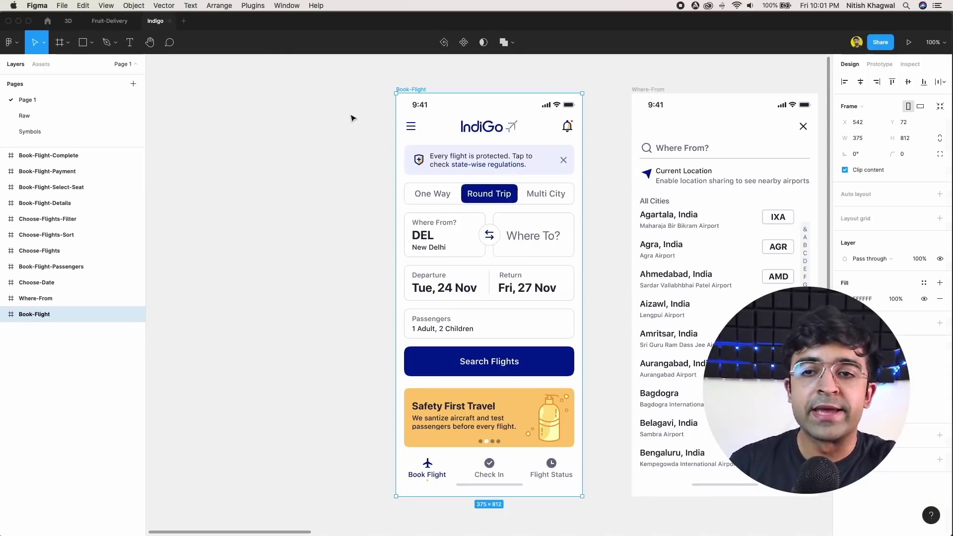
pyautogui.click(252, 6)
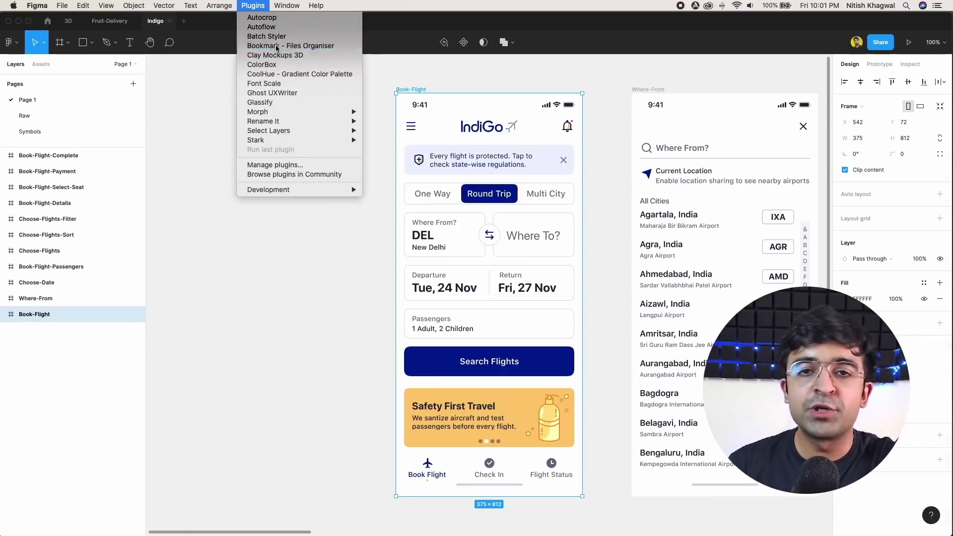
pyautogui.click(290, 46)
pyautogui.click(712, 179)
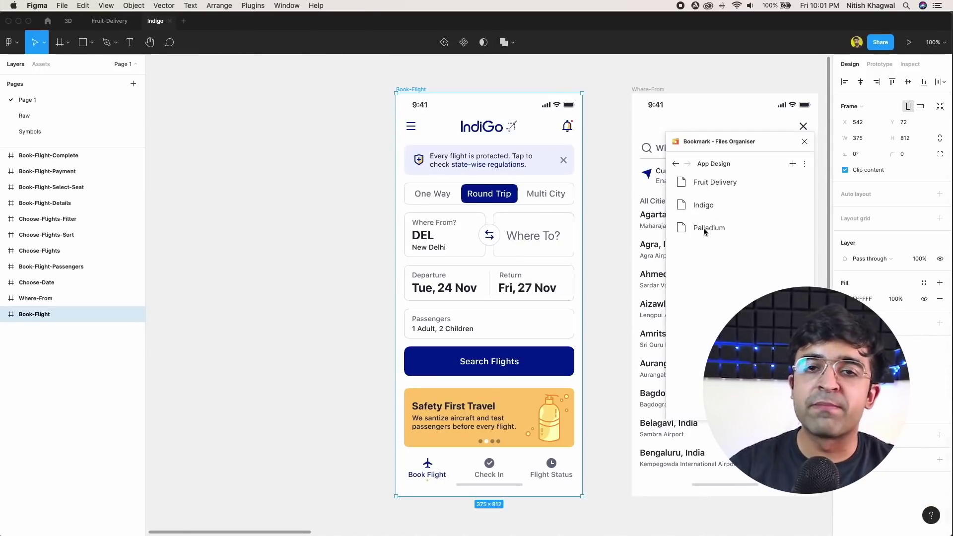
# Open the FigJam Mind-Map board, then close the opened files to return to 3D
pyautogui.click(253, 6)
pyautogui.click(269, 44)
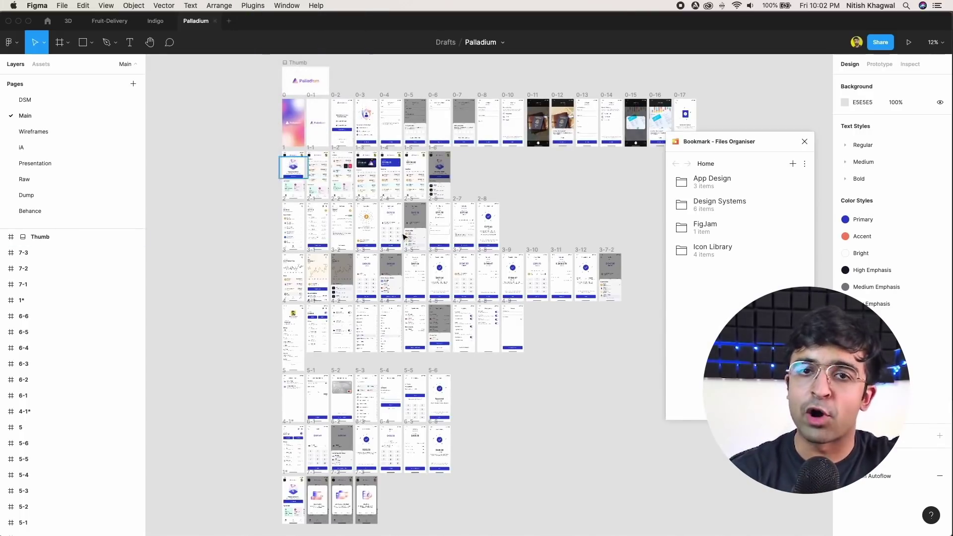
pyautogui.click(705, 227)
pyautogui.click(730, 181)
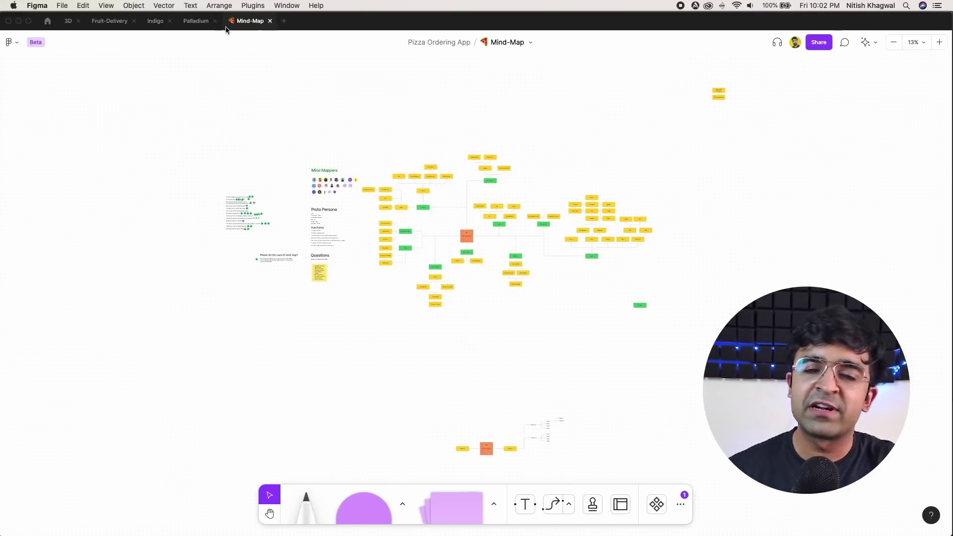
pyautogui.press('super+w')
pyautogui.press('super+w')
pyautogui.press('super+w')
pyautogui.press('super+w')
pyautogui.click(675, 164)
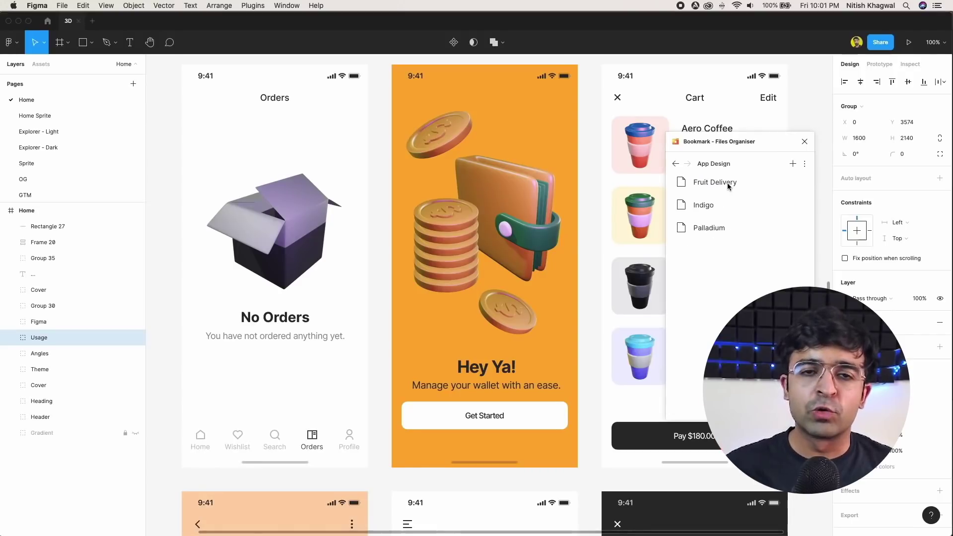
# Open Fruit Delivery, then Indigo, from the App Design bookmarks
pyautogui.click(727, 183)
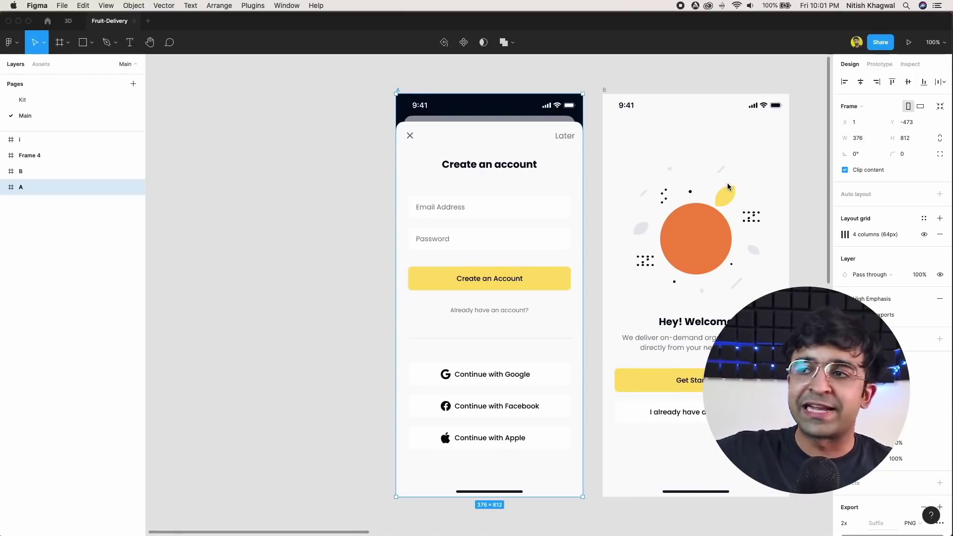
pyautogui.click(252, 5)
pyautogui.click(298, 46)
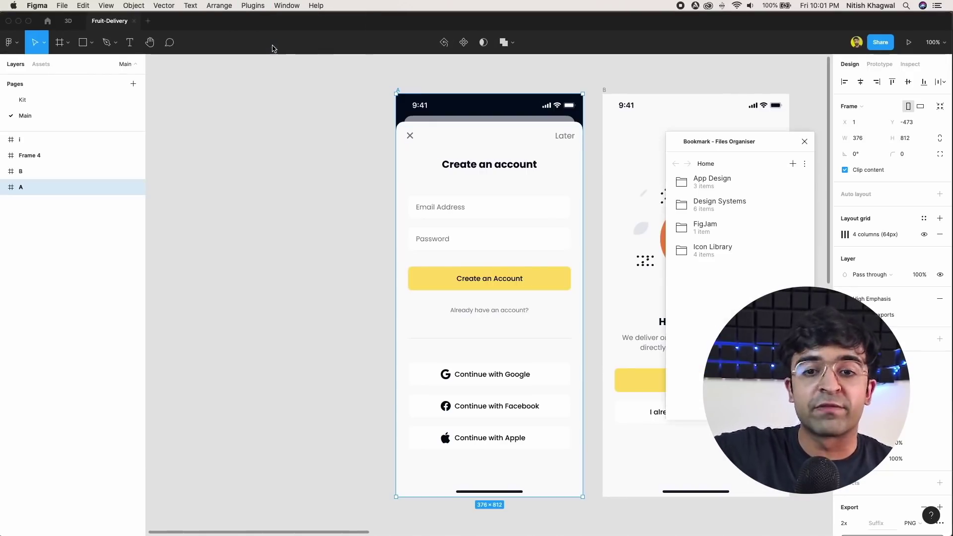
pyautogui.click(702, 180)
pyautogui.click(704, 206)
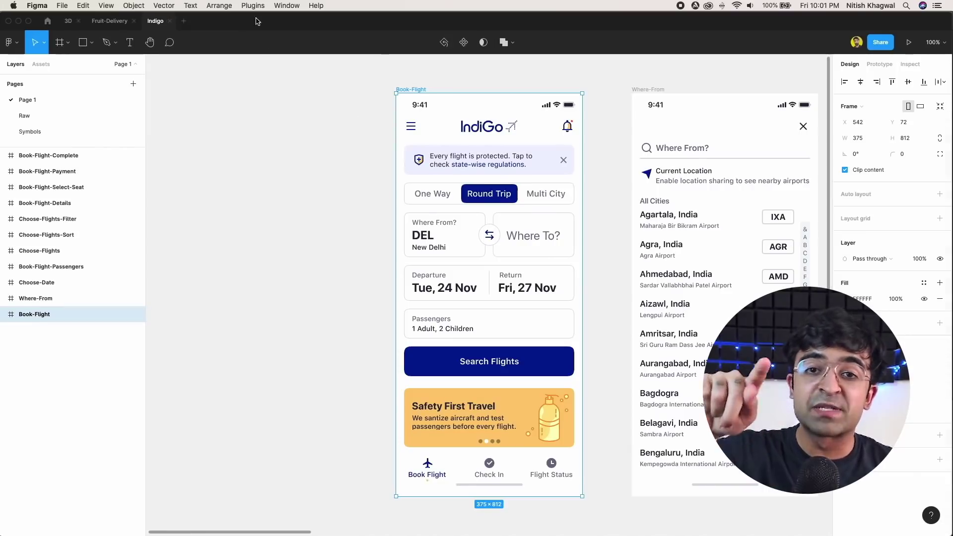
# Open Palladium and the Mind-Map FigJam board, then close Mind-Map
pyautogui.click(252, 5)
pyautogui.click(277, 47)
pyautogui.click(703, 181)
pyautogui.click(703, 228)
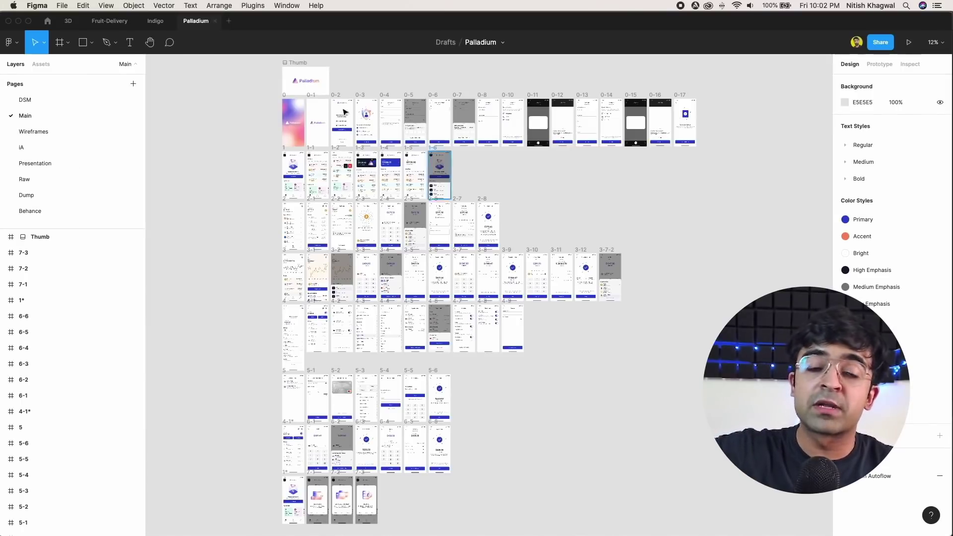
pyautogui.click(252, 5)
pyautogui.click(277, 47)
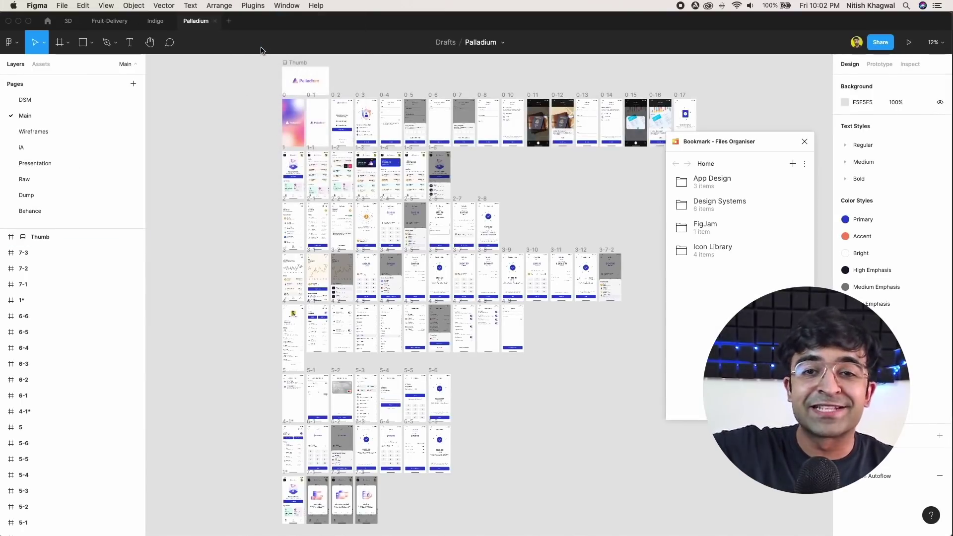
pyautogui.click(705, 225)
pyautogui.click(703, 181)
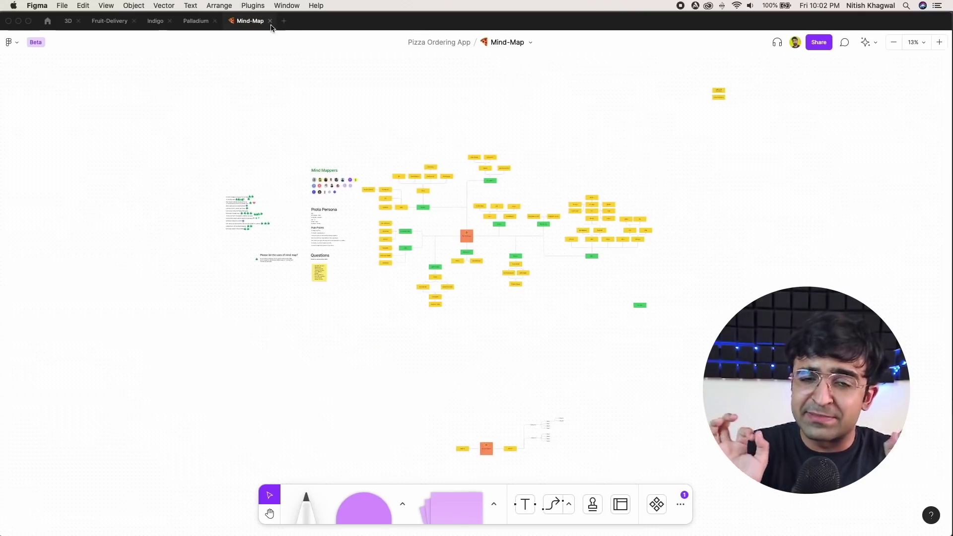
pyautogui.click(270, 24)
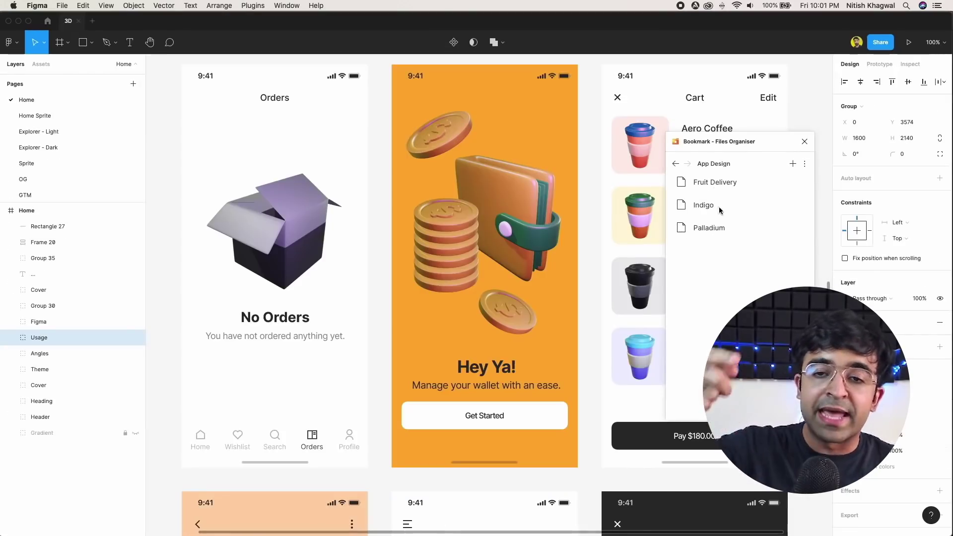
# Reopen Fruit Delivery and Indigo from the App Design bookmarks
pyautogui.click(716, 181)
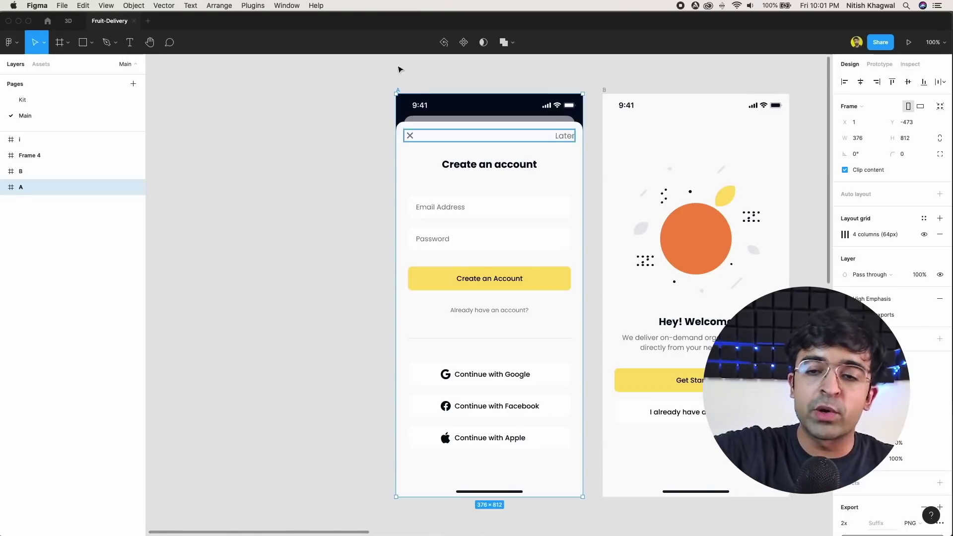
pyautogui.click(253, 5)
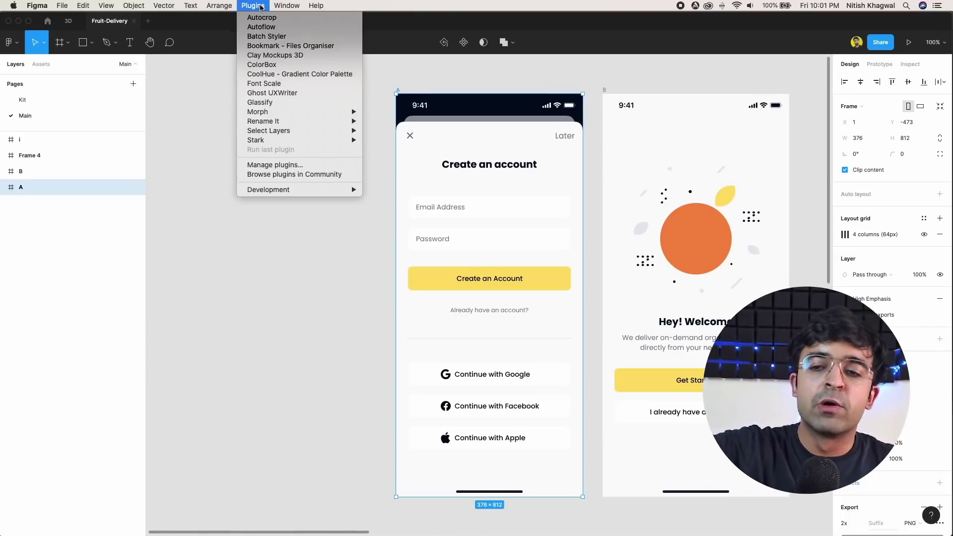
pyautogui.click(283, 38)
pyautogui.click(712, 178)
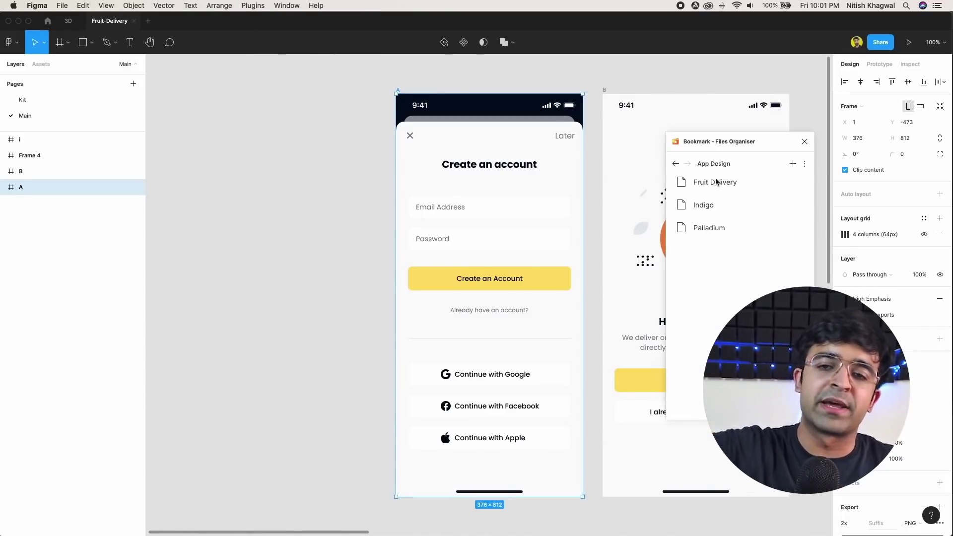
pyautogui.click(704, 207)
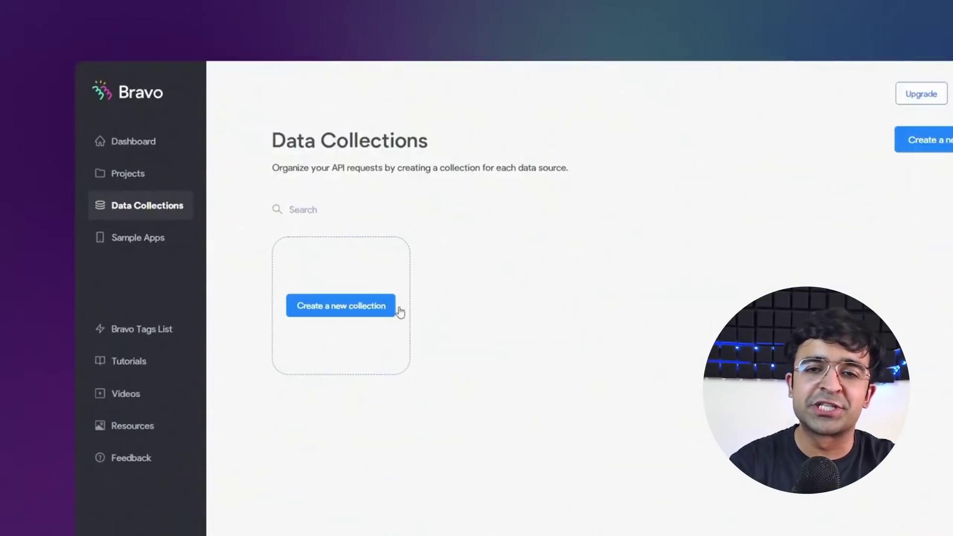
# Choose 'Create a new collection' on the Bravo Studio Data Collections page
pyautogui.click(400, 308)
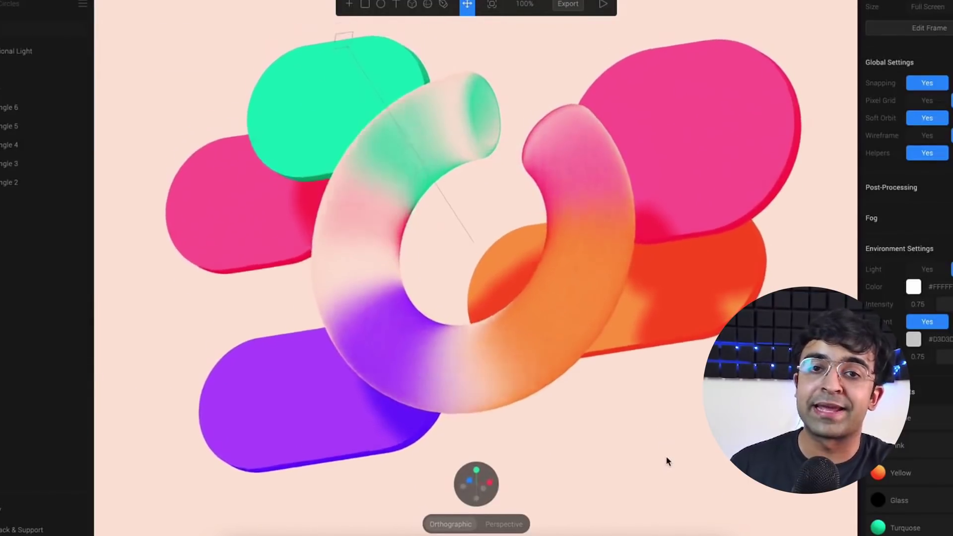
# Open Edit Material Asset, move the panel aside, and select the frosted Glass card
pyautogui.click(910, 402)
pyautogui.moveTo(745, 294); pyautogui.dragTo(678, 163)
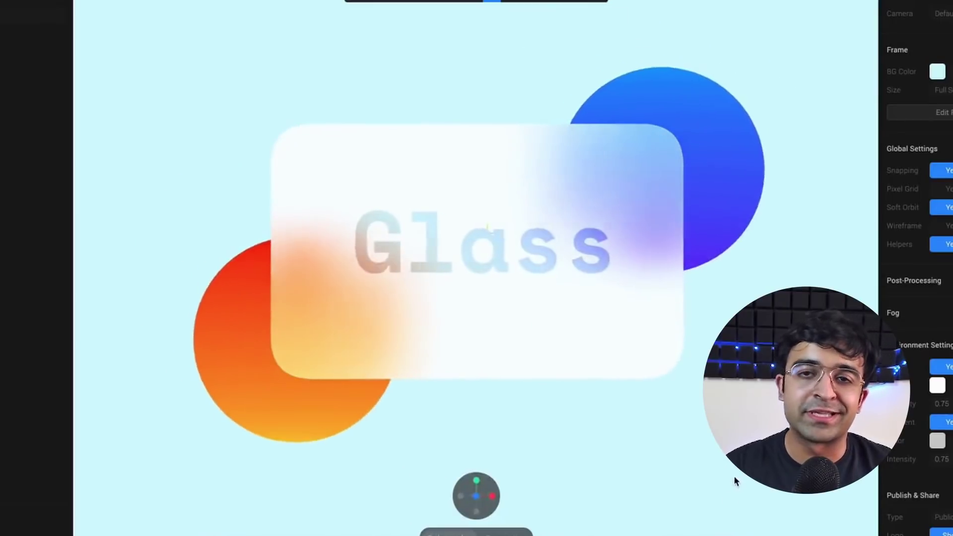
pyautogui.click(620, 214)
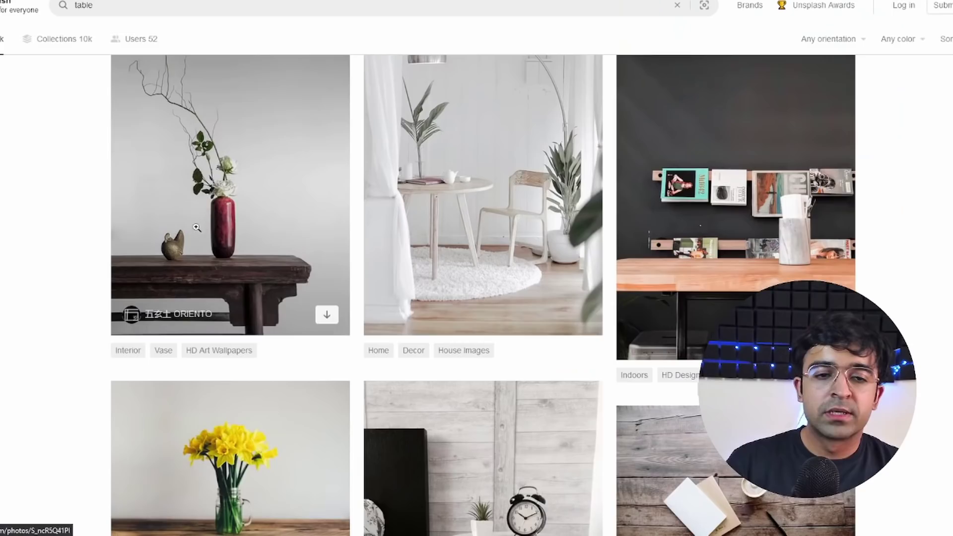
# Open and download the vase-on-table photo, then brush away the object beside the vase
pyautogui.click(199, 229)
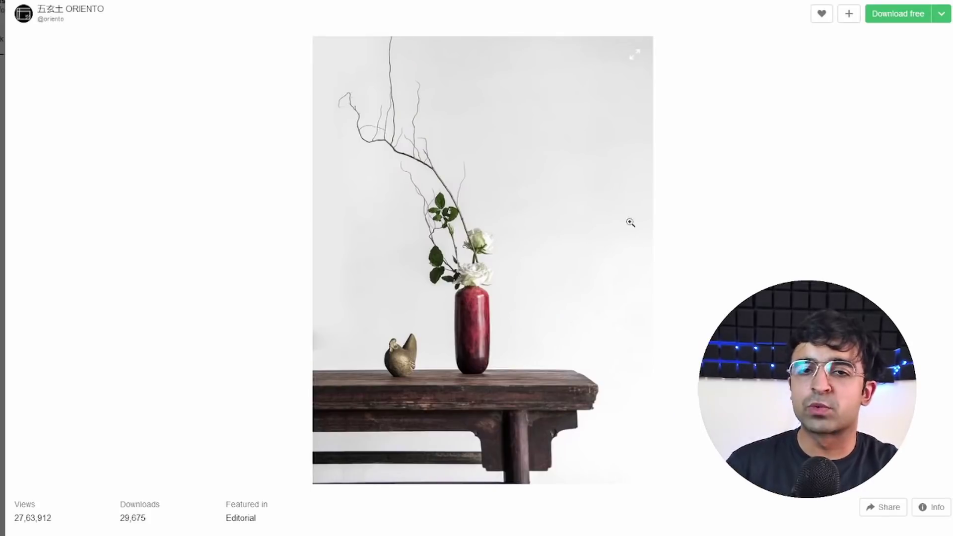
pyautogui.click(898, 14)
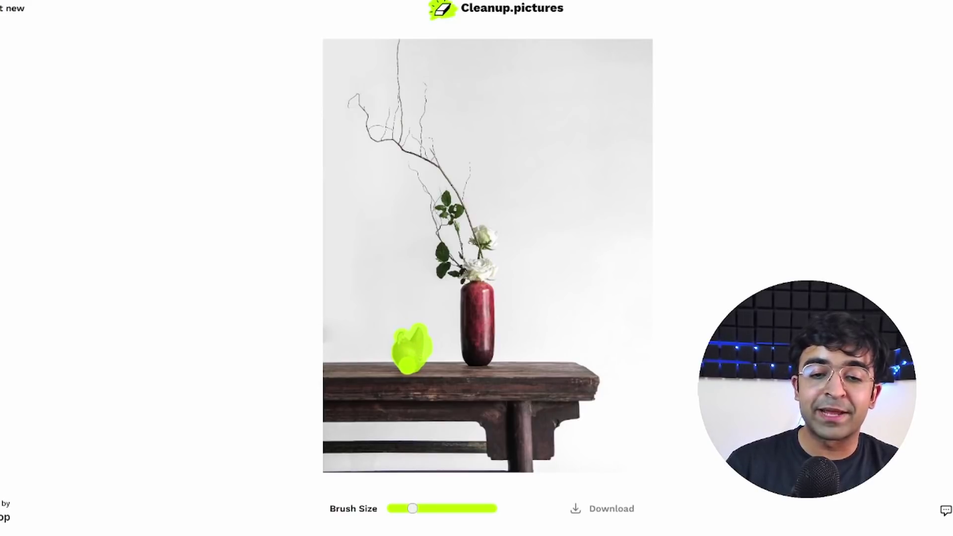
pyautogui.moveTo(409, 362); pyautogui.dragTo(402, 354)
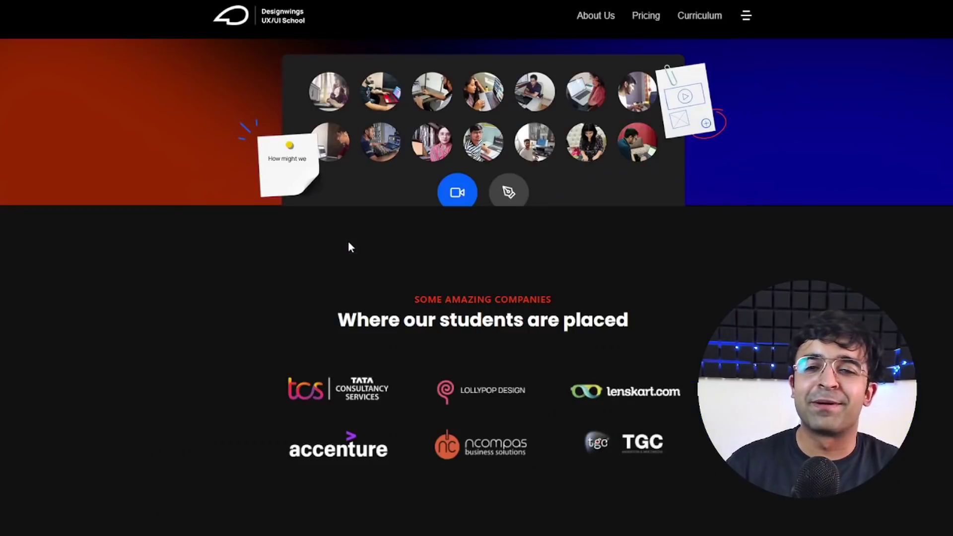
pyautogui.scroll(-3, 187, 298)
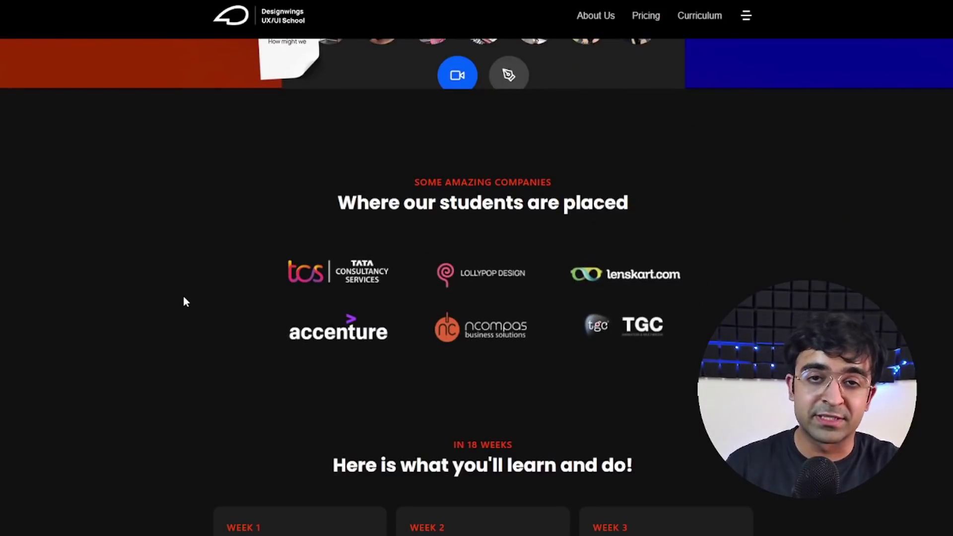
pyautogui.scroll(-2, 185, 300)
pyautogui.scroll(2, 185, 302)
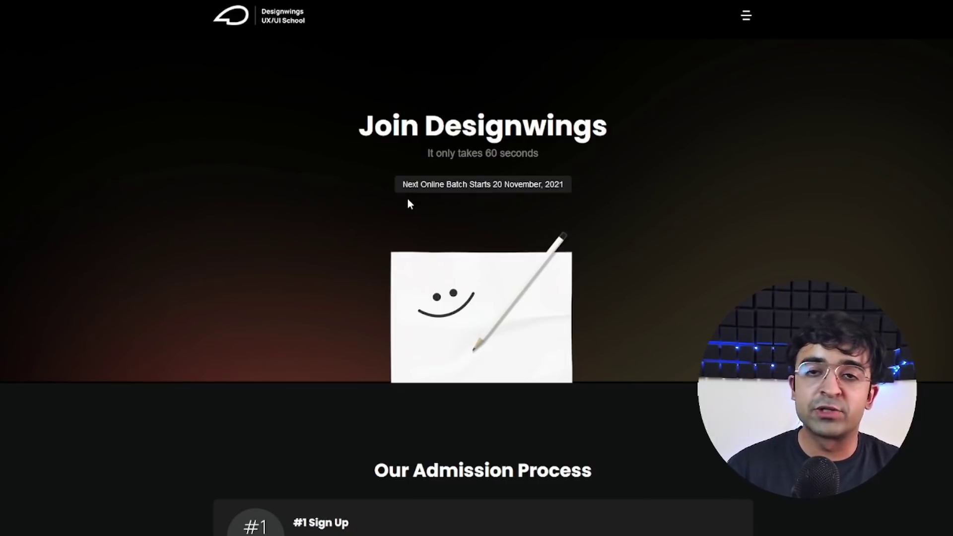
pyautogui.scroll(-12, 432, 142)
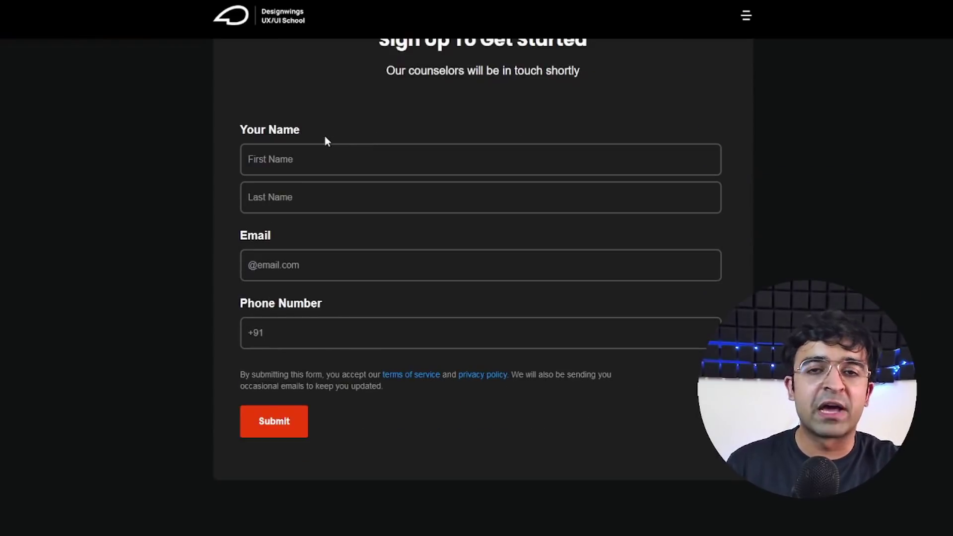
pyautogui.scroll(3, 325, 137)
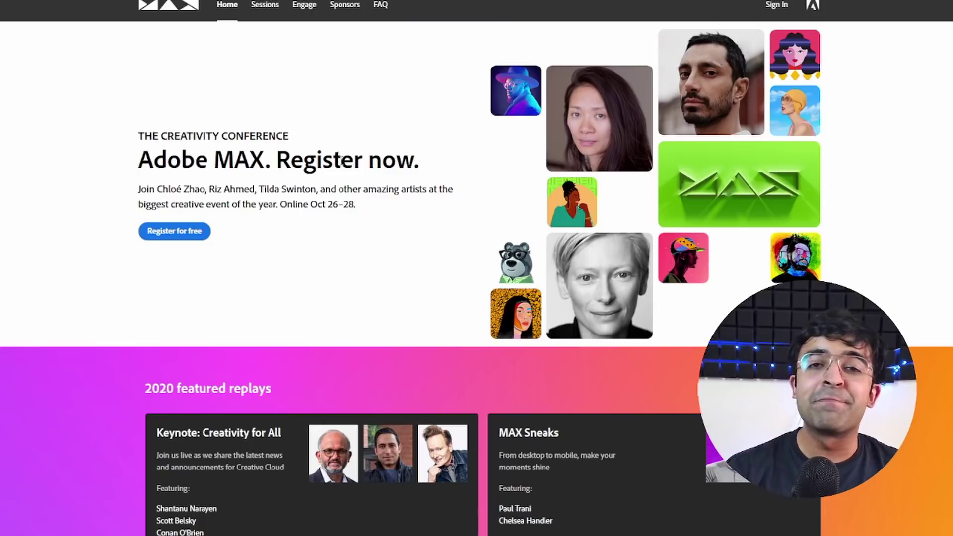
pyautogui.scroll(-3, 341, 161)
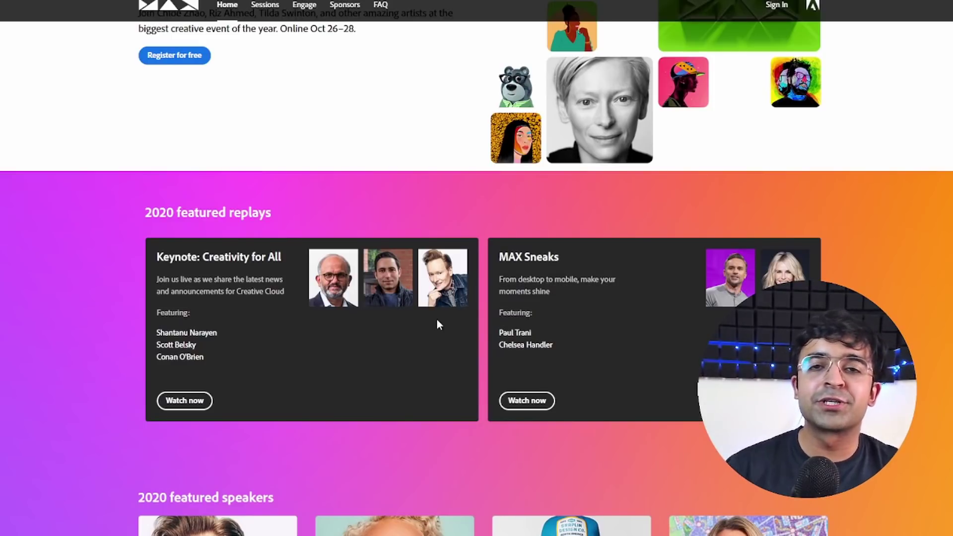
pyautogui.scroll(-1, 436, 318)
pyautogui.scroll(-3, 436, 319)
pyautogui.scroll(-3, 437, 318)
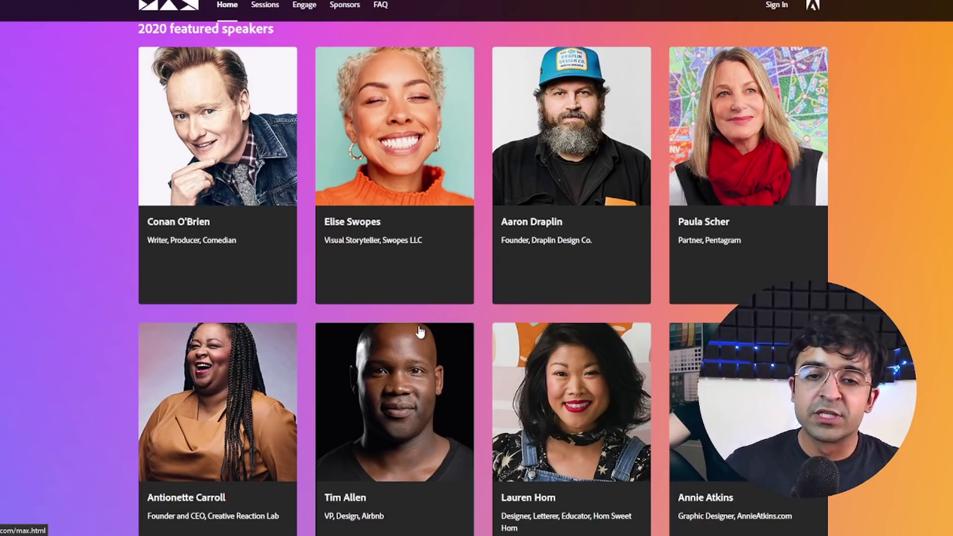
pyautogui.scroll(-4, 419, 334)
pyautogui.scroll(-5, 378, 405)
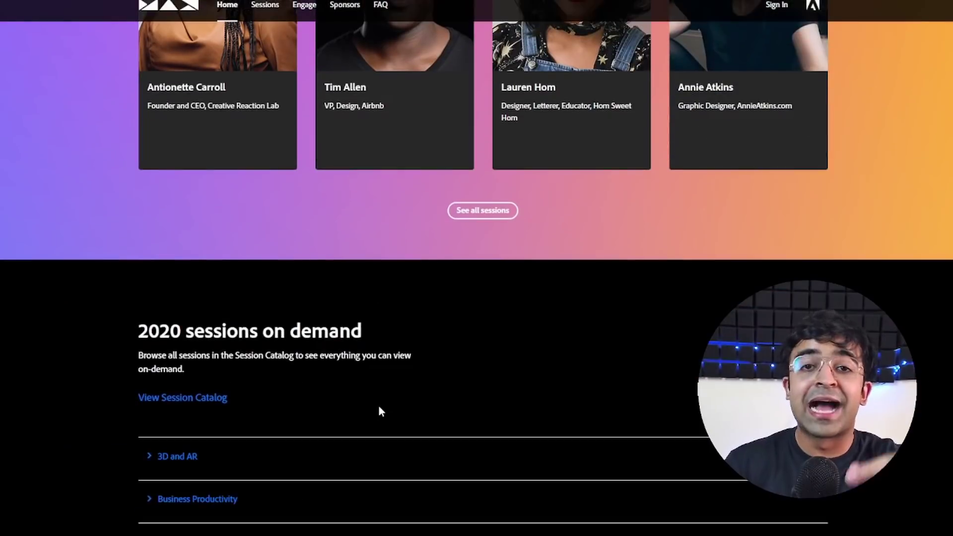
pyautogui.scroll(-4, 379, 405)
pyautogui.scroll(10, 319, 368)
pyautogui.scroll(10, 319, 368)
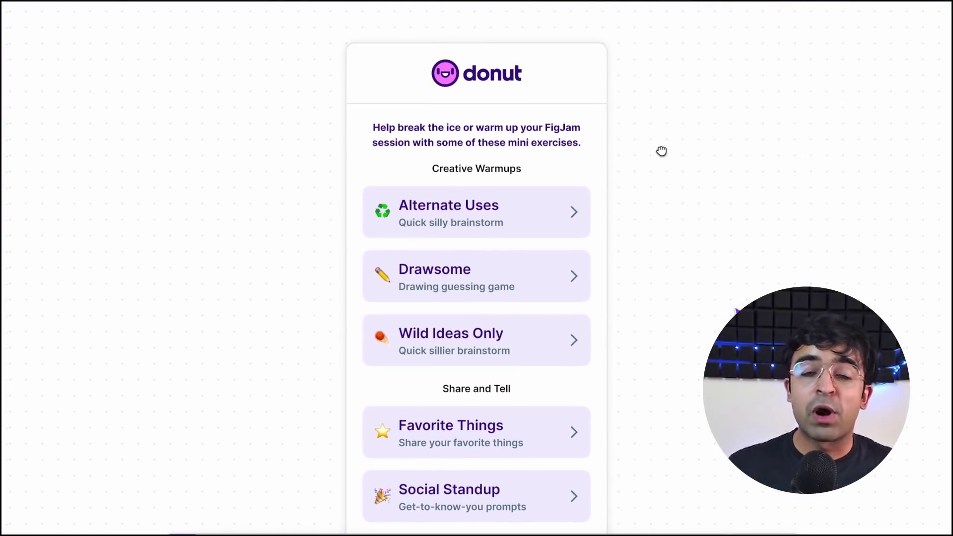
# Play Drawsome in Donut and throw scissors in Rock Paper Scissors
pyautogui.click(451, 287)
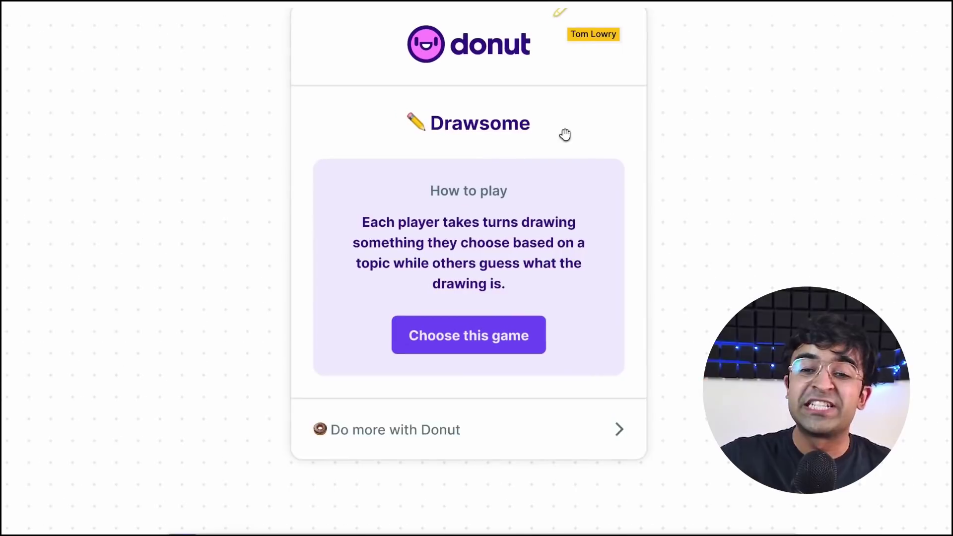
pyautogui.click(461, 363)
pyautogui.scroll(-3, 473, 411)
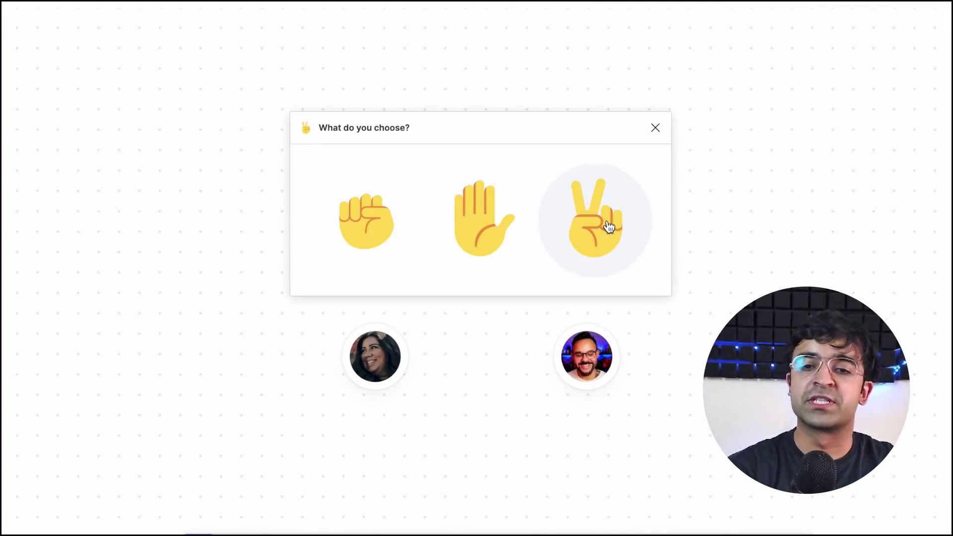
pyautogui.click(608, 265)
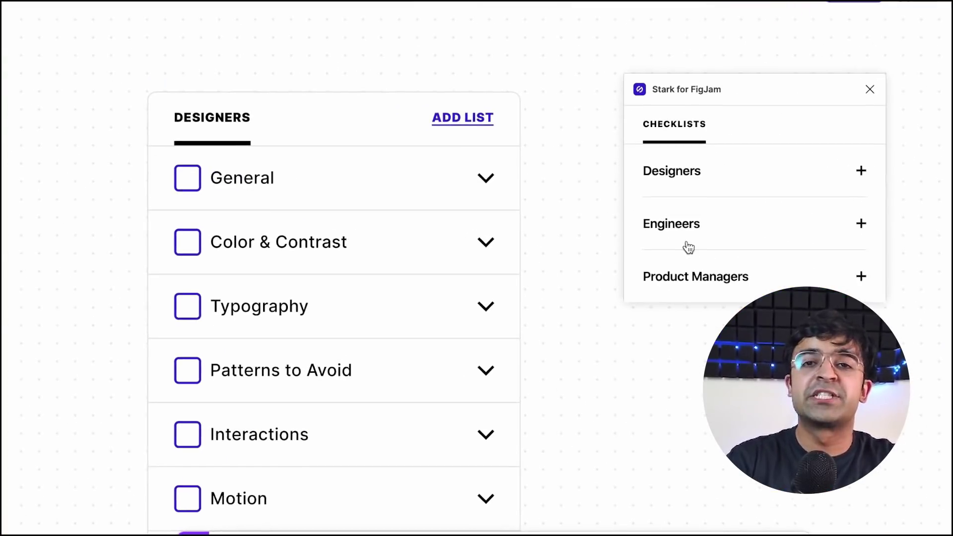
# Add the Stark Product Managers checklist and open its Interactions guidance
pyautogui.click(862, 277)
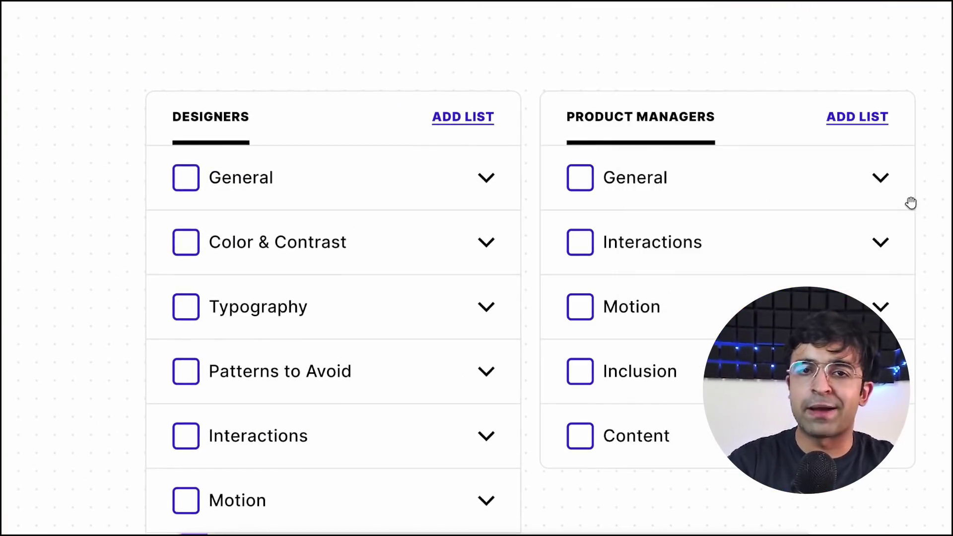
pyautogui.click(825, 211)
pyautogui.click(675, 335)
pyautogui.moveTo(744, 68); pyautogui.dragTo(111, 76)
pyautogui.scroll(-2, 145, 222)
pyautogui.scroll(-3, 145, 222)
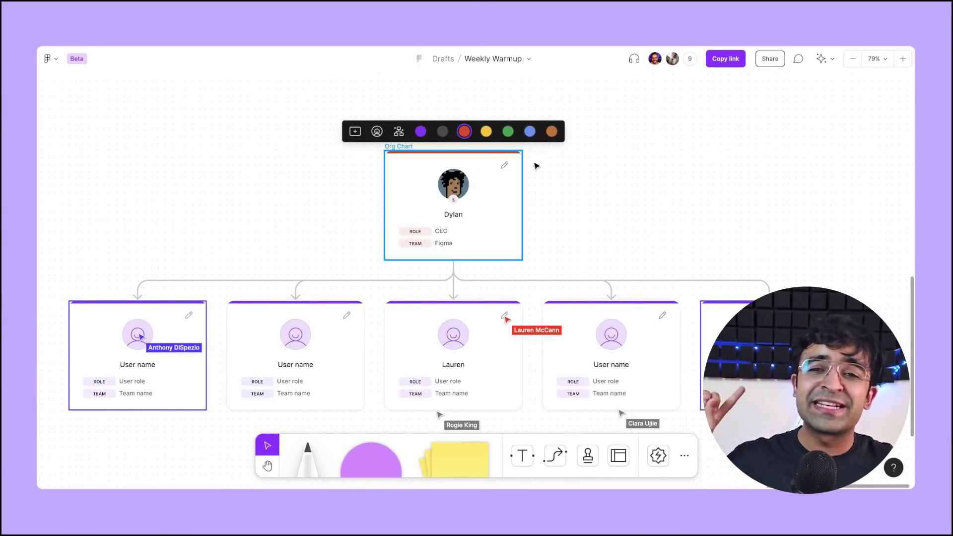
# Select and deselect the Dylan card, then send fire reactions via the E wheel
pyautogui.click(588, 176)
pyautogui.scroll(-1, 587, 175)
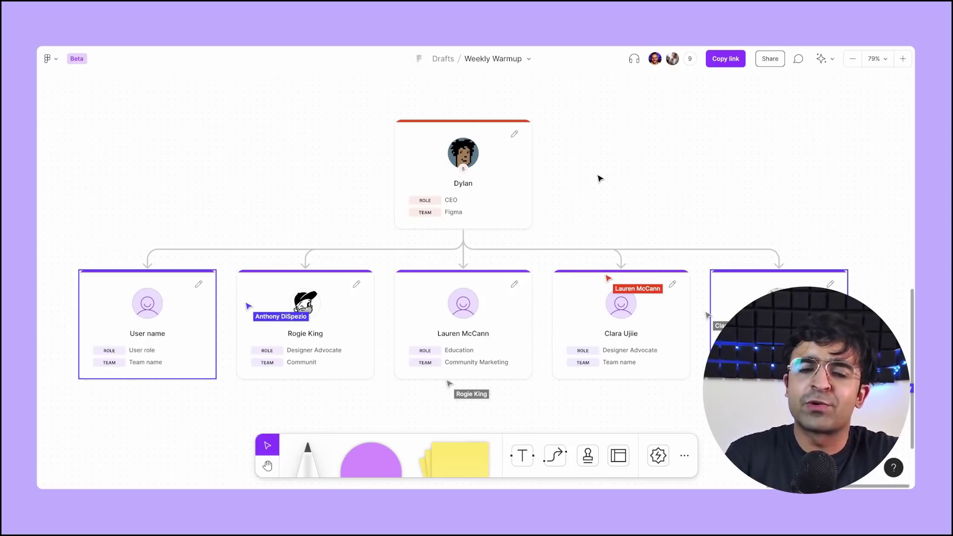
pyautogui.click(463, 172)
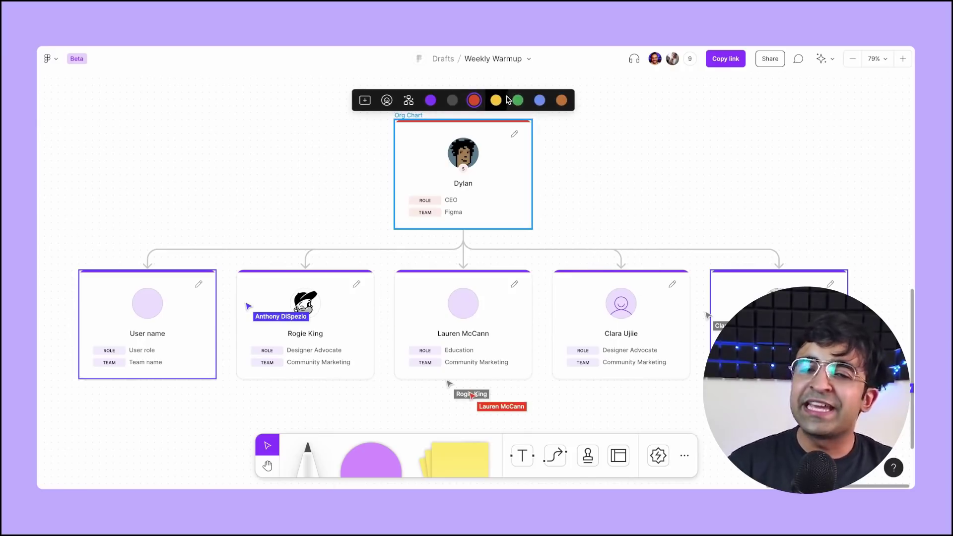
pyautogui.click(614, 174)
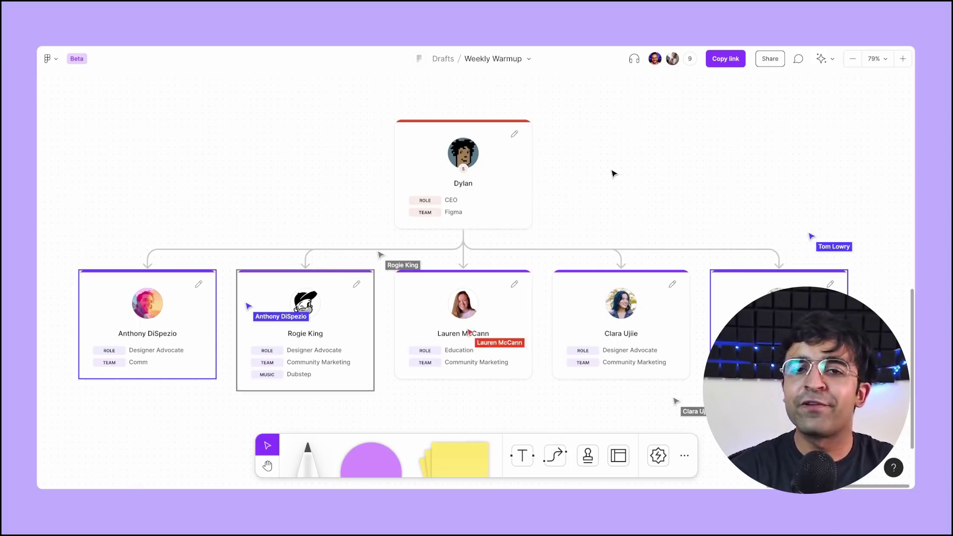
pyautogui.press('e')
pyautogui.click(647, 216)
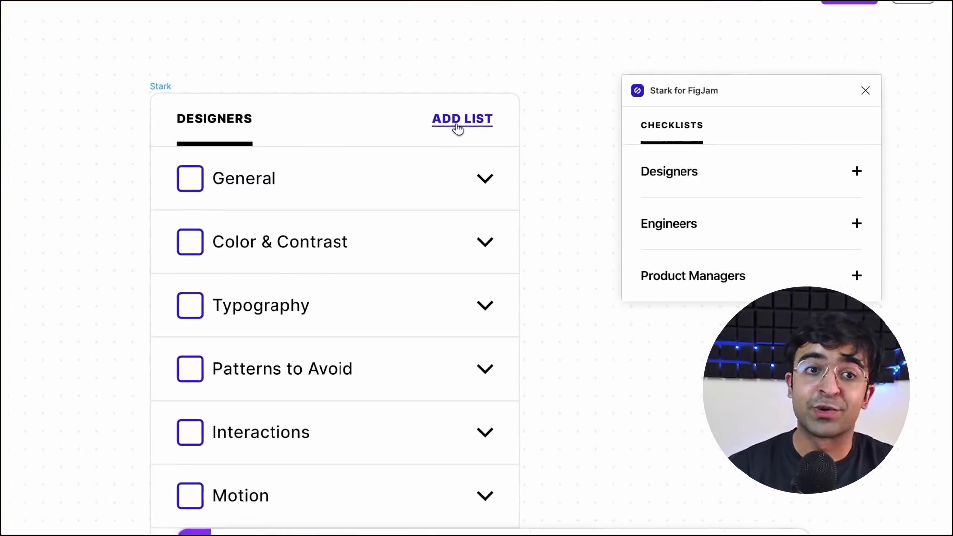
# Add the Product Managers checklist, open Interactions guidance, and move its panel left
pyautogui.click(859, 276)
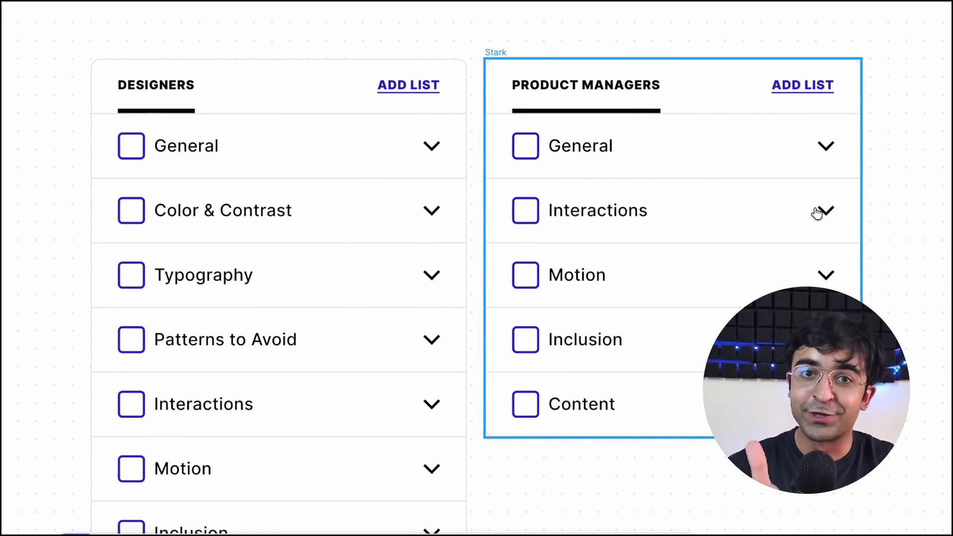
pyautogui.click(819, 212)
pyautogui.click(681, 335)
pyautogui.moveTo(782, 67); pyautogui.dragTo(128, 96)
pyautogui.scroll(-1, 145, 223)
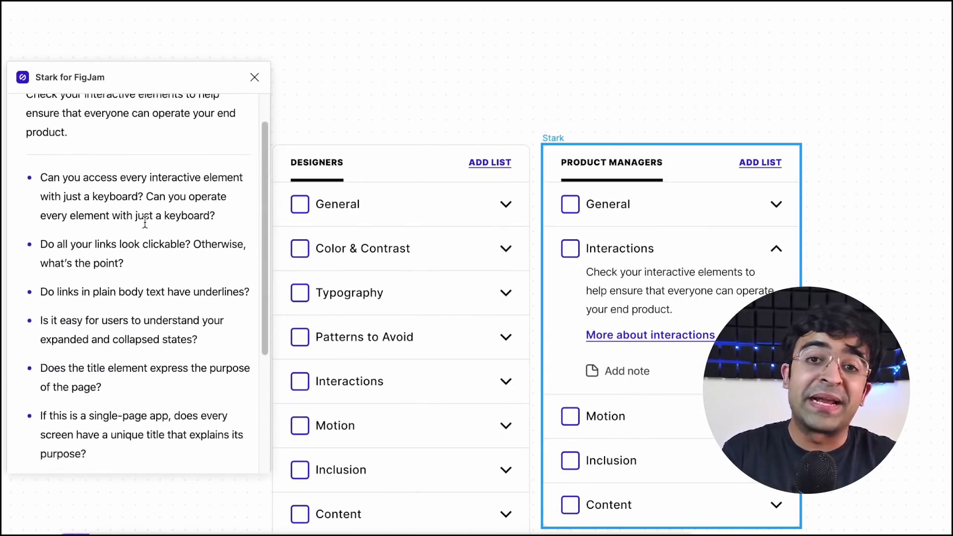
pyautogui.scroll(-3, 146, 222)
pyautogui.scroll(-2, 145, 222)
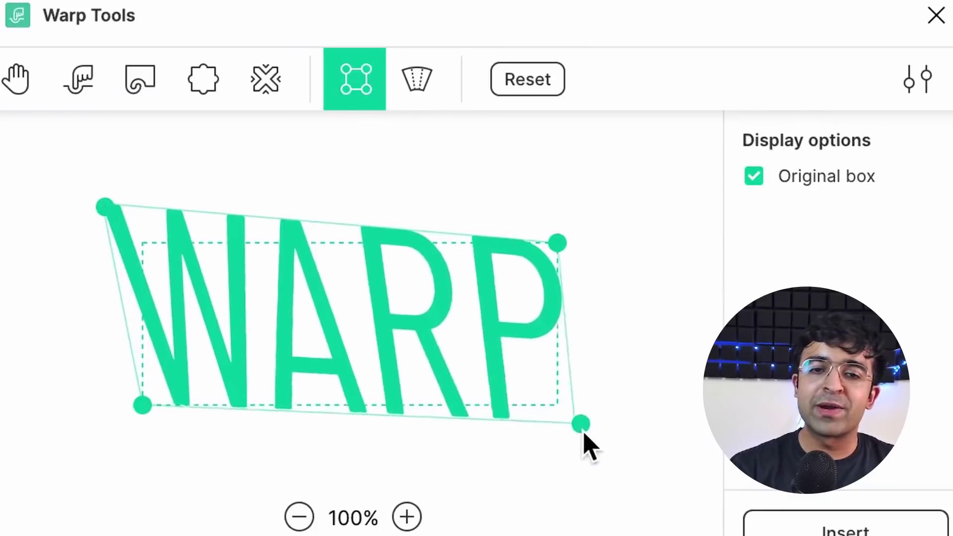
# Skew the WARP text by a corner and bend it into a -19% arc
pyautogui.moveTo(583, 425); pyautogui.dragTo(602, 440)
pyautogui.click(417, 79)
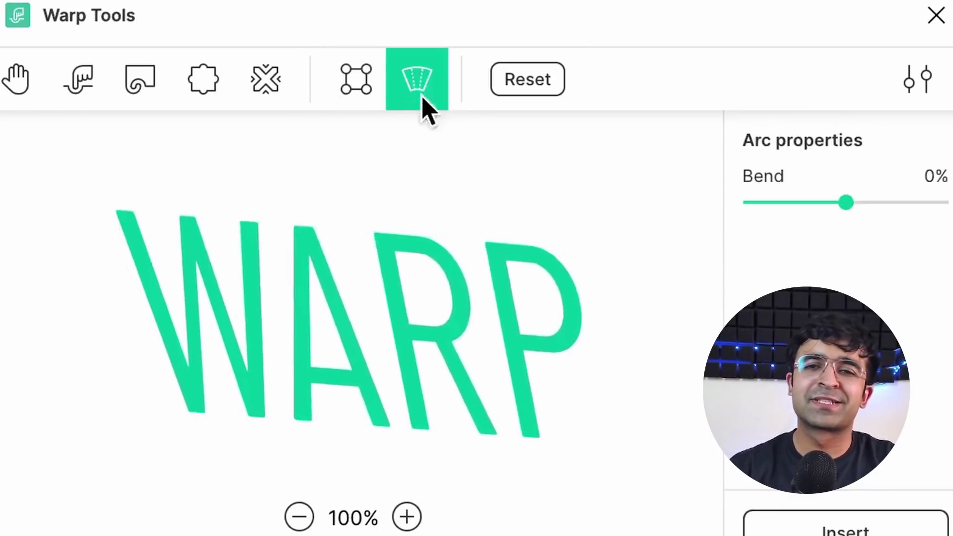
pyautogui.moveTo(848, 202); pyautogui.dragTo(828, 203)
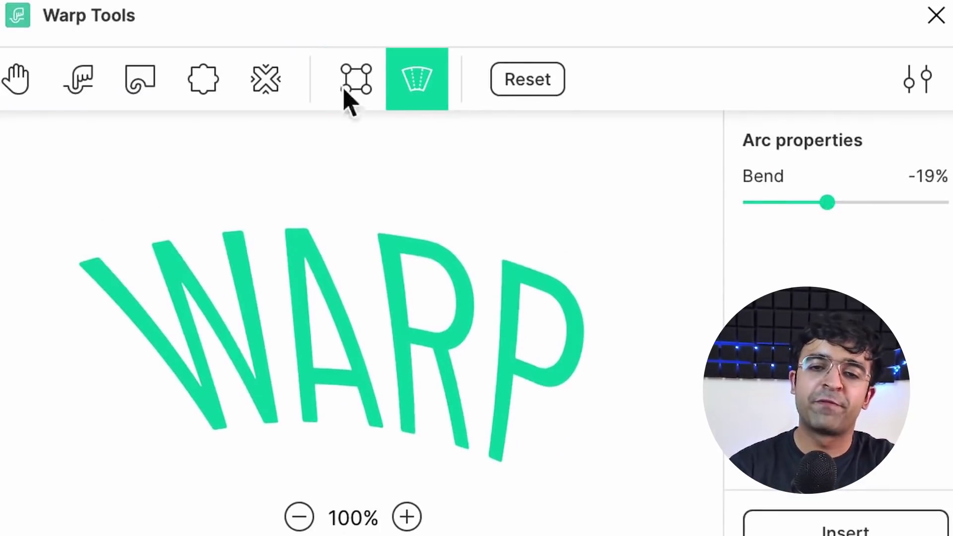
# Smudge and twirl the W, then pinch the ARP letters
pyautogui.click(79, 79)
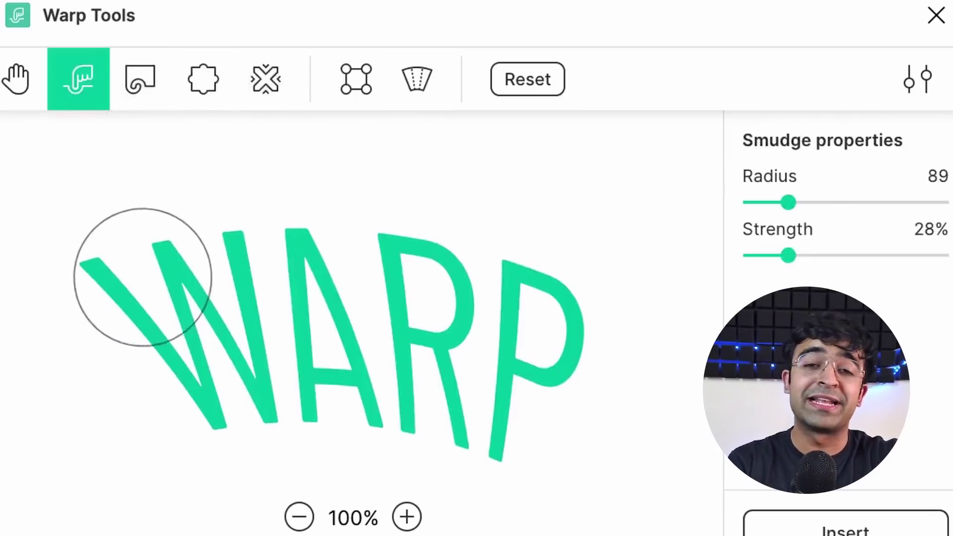
pyautogui.moveTo(145, 276); pyautogui.dragTo(45, 160)
pyautogui.moveTo(138, 272); pyautogui.dragTo(41, 171)
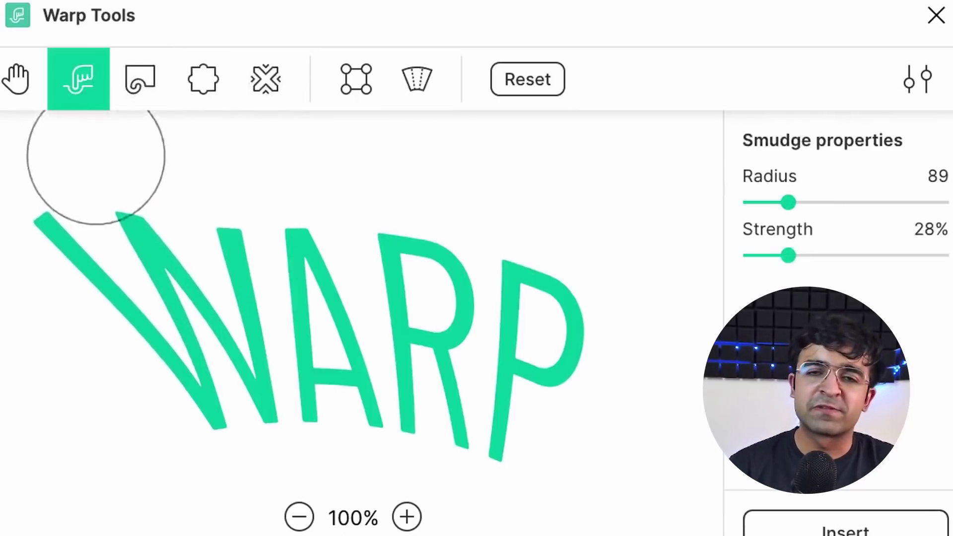
pyautogui.click(140, 79)
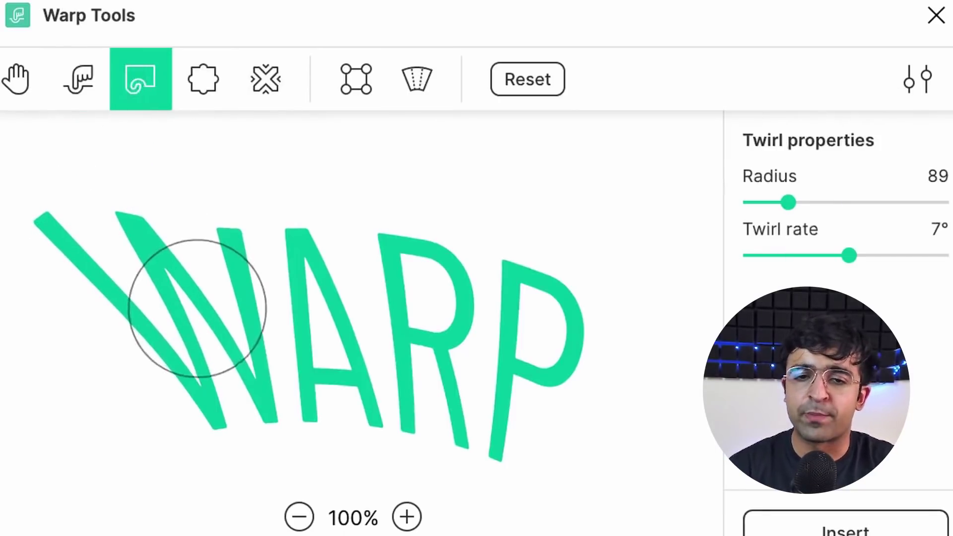
pyautogui.moveTo(198, 298); pyautogui.dragTo(204, 327)
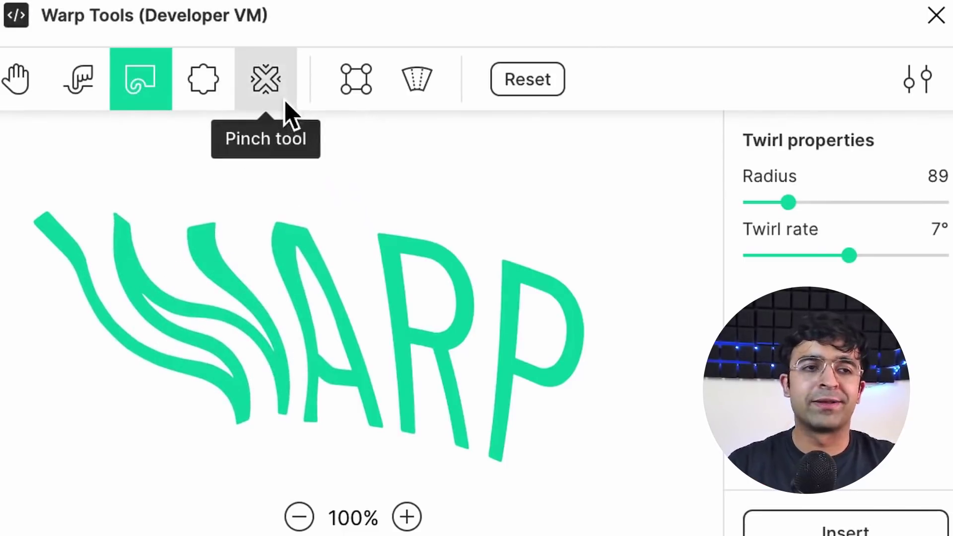
pyautogui.click(265, 79)
pyautogui.moveTo(473, 298); pyautogui.dragTo(488, 316)
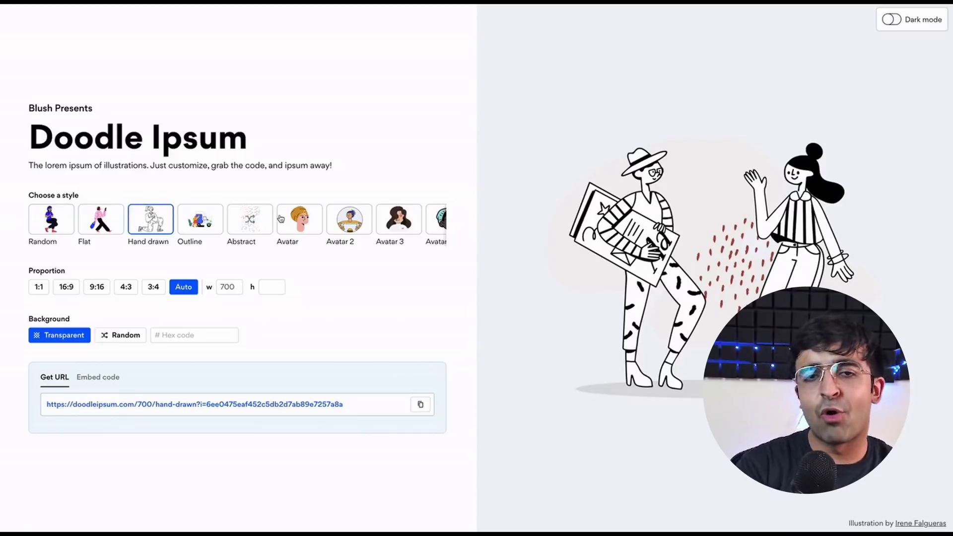
# Switch to the Avatar style and set the proportion to 9:16
pyautogui.click(298, 219)
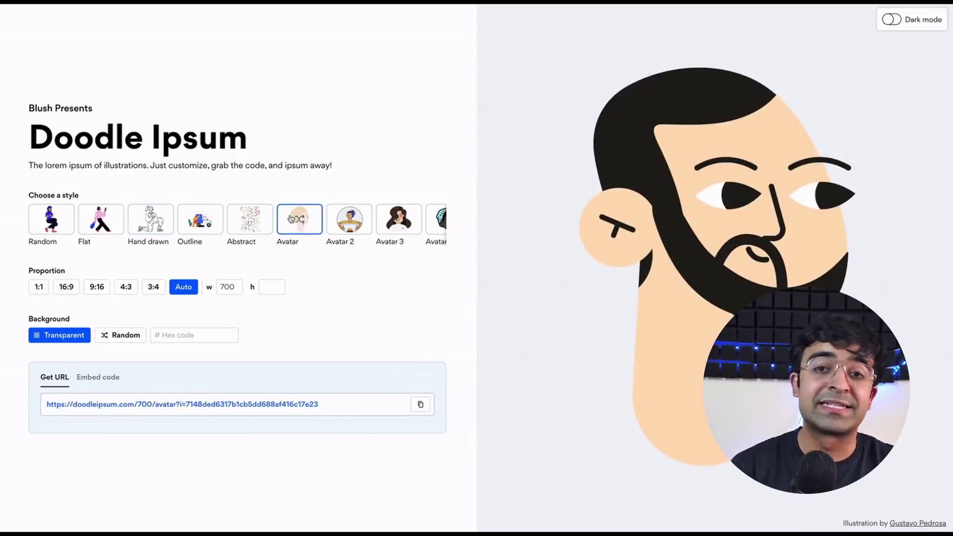
pyautogui.click(39, 287)
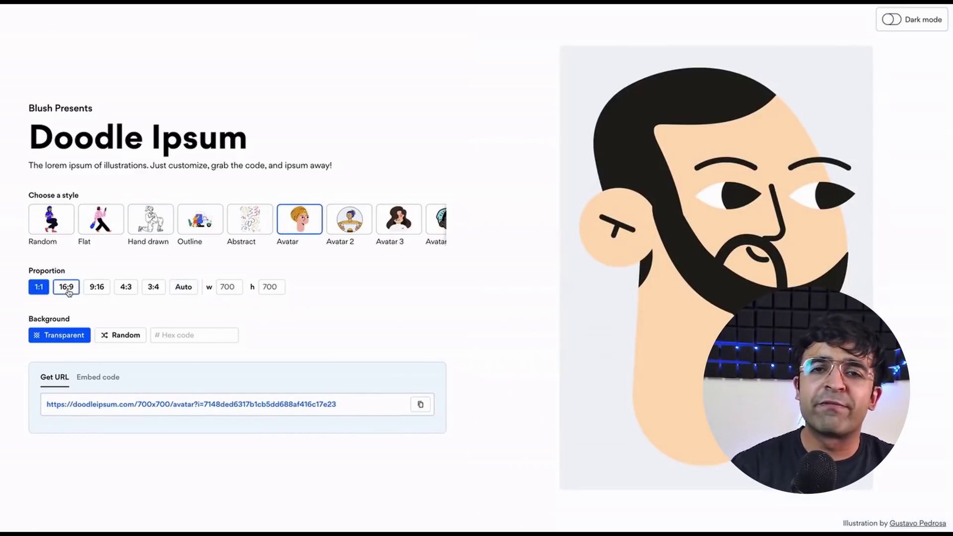
pyautogui.click(67, 287)
pyautogui.click(95, 288)
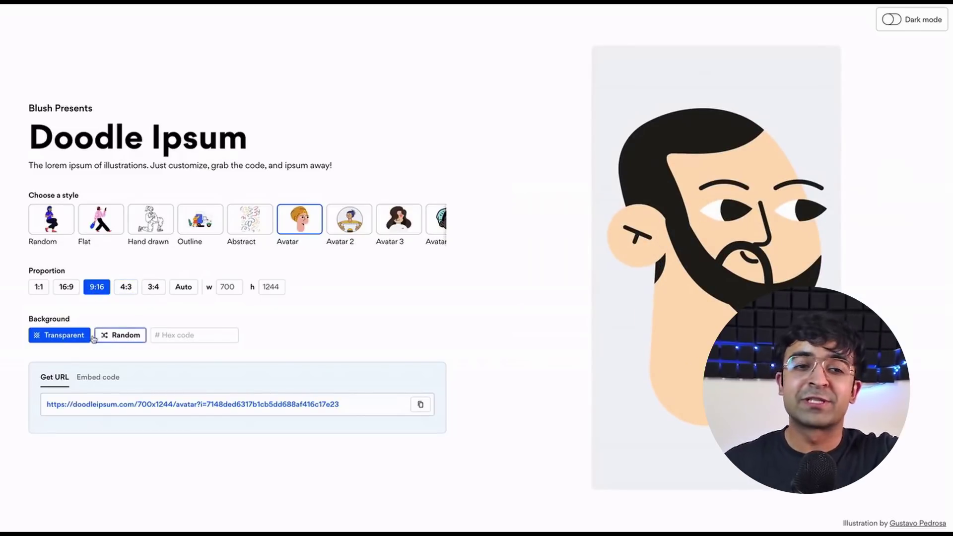
# Settle on a random purple background and copy the illustration's embed code
pyautogui.click(120, 335)
pyautogui.click(108, 337)
pyautogui.click(107, 338)
pyautogui.click(108, 338)
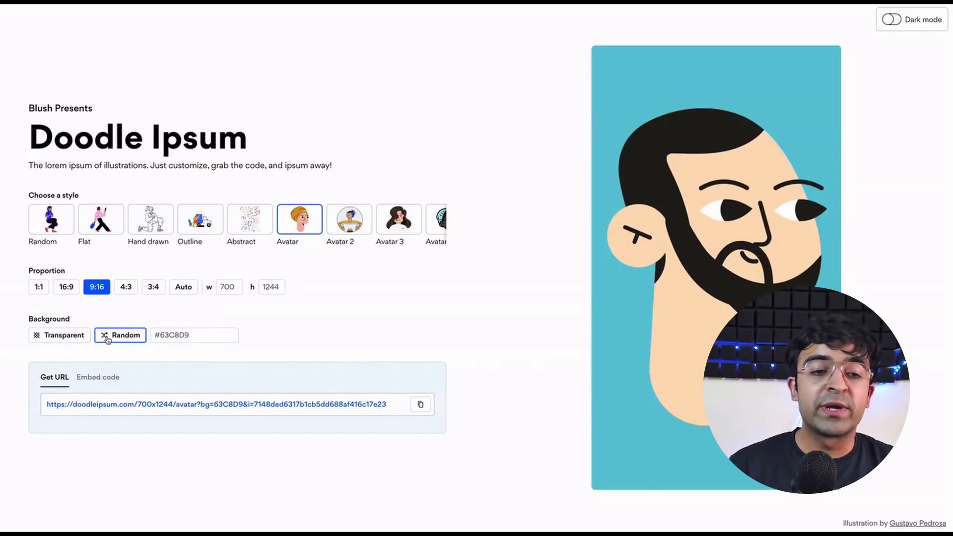
pyautogui.click(60, 335)
pyautogui.click(119, 338)
pyautogui.click(97, 379)
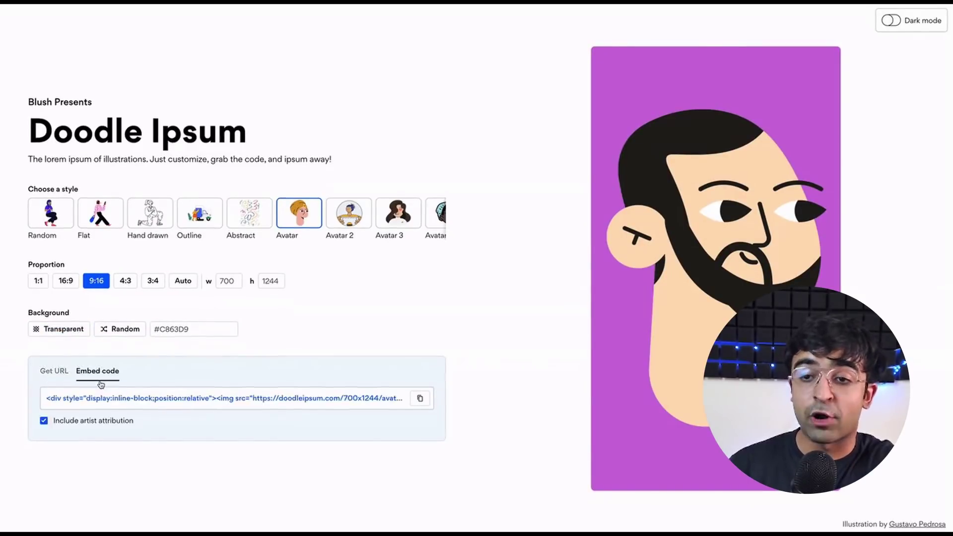
pyautogui.click(419, 399)
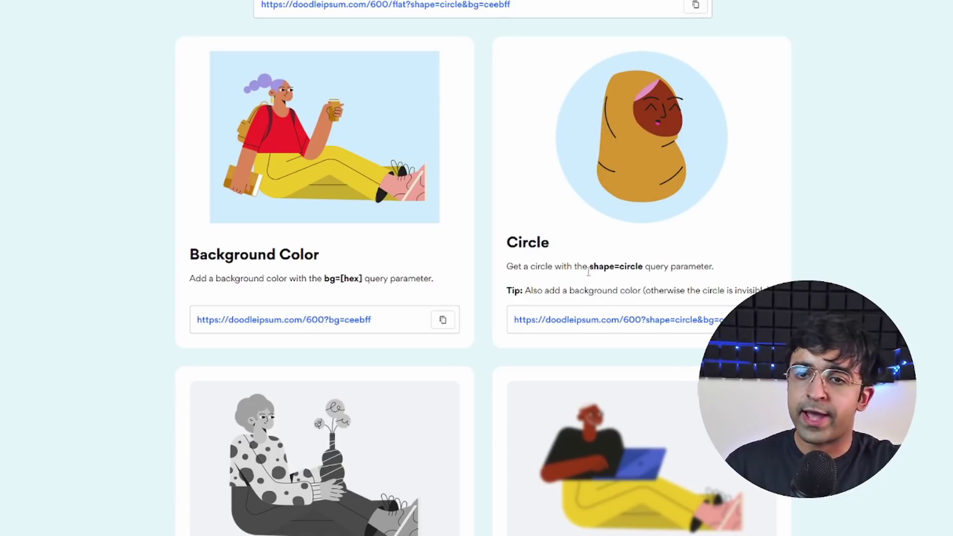
pyautogui.scroll(-8, 588, 272)
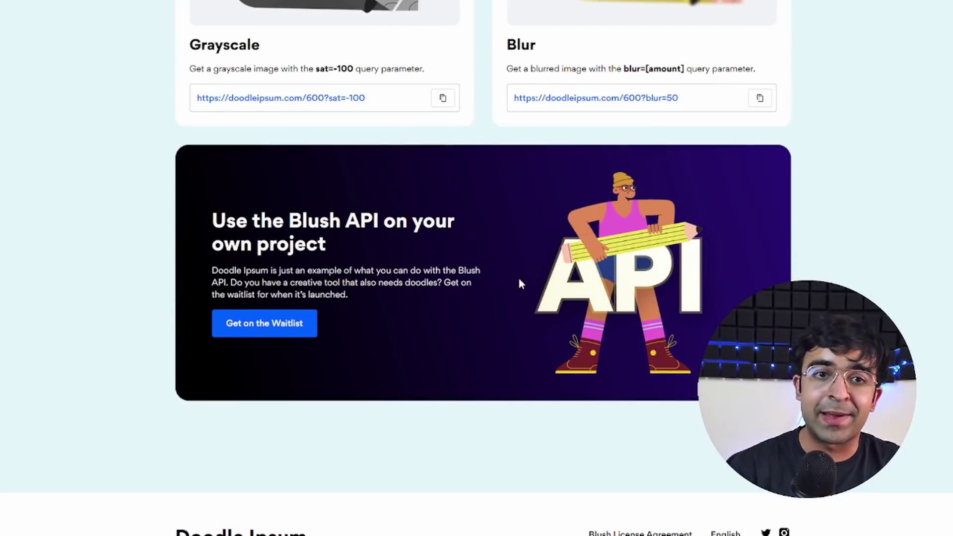
pyautogui.scroll(5, 442, 297)
pyautogui.scroll(10, 443, 297)
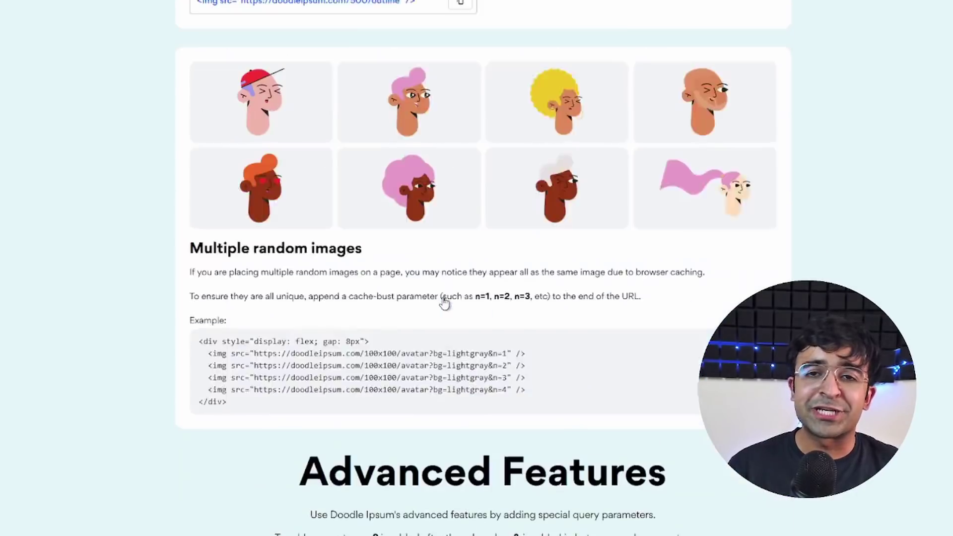
pyautogui.scroll(3, 442, 301)
pyautogui.scroll(6, 365, 294)
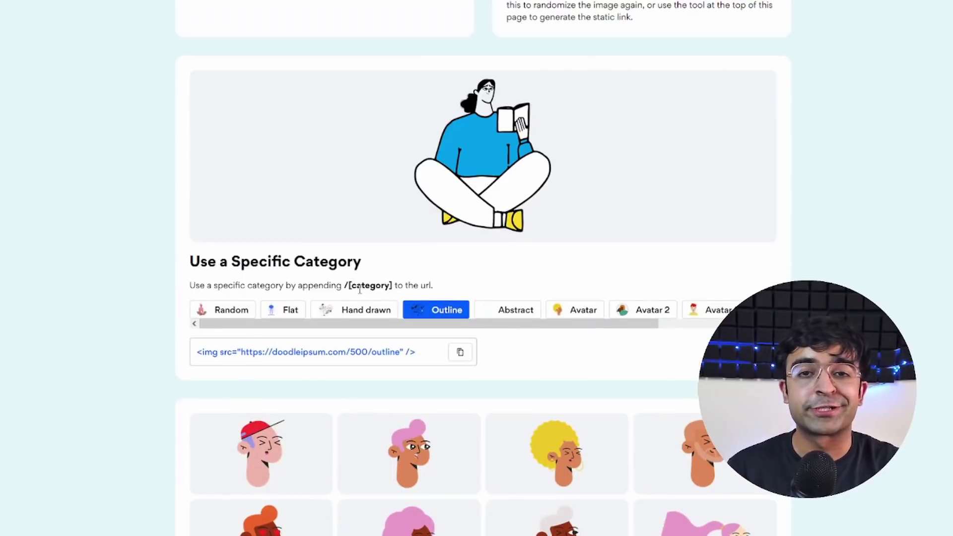
pyautogui.scroll(6, 361, 291)
pyautogui.scroll(6, 360, 291)
pyautogui.scroll(6, 360, 290)
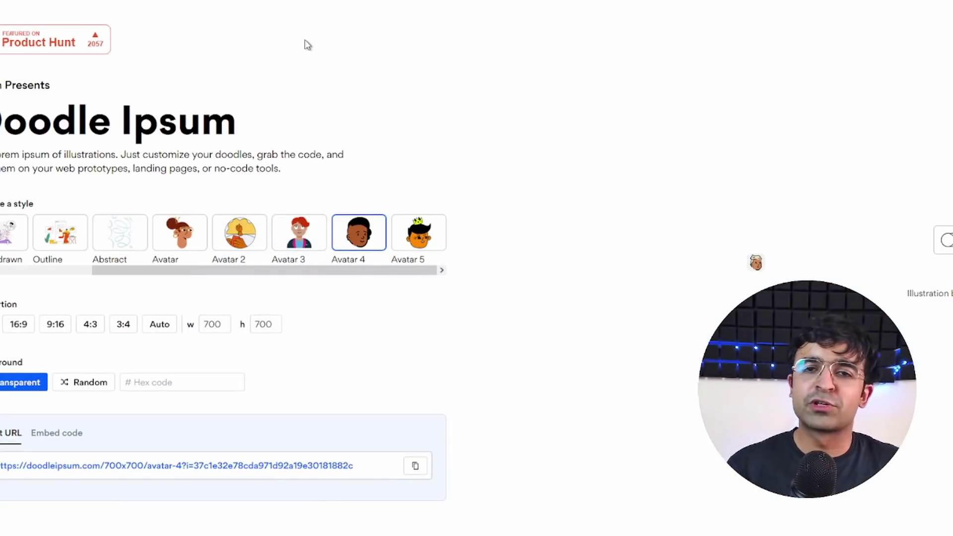
pyautogui.scroll(-6, 573, 231)
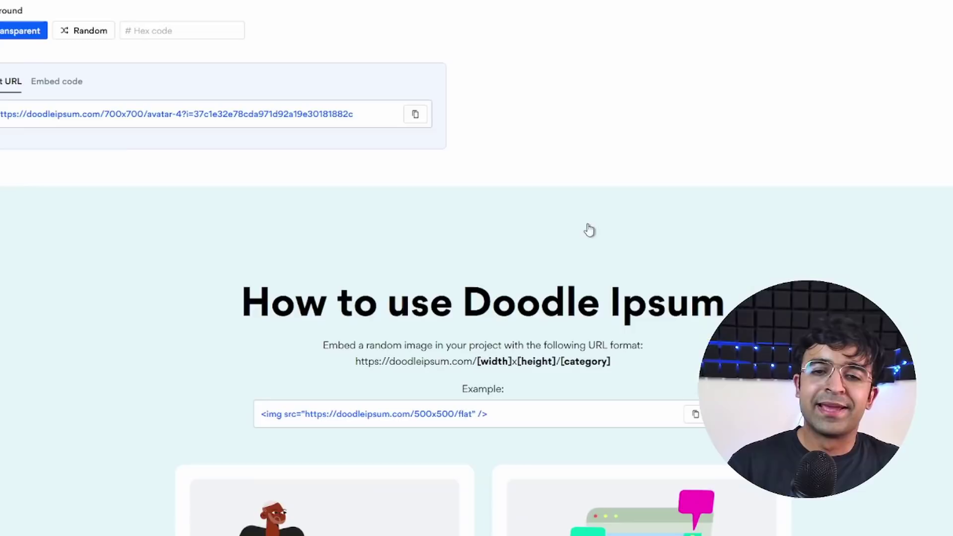
pyautogui.scroll(-6, 500, 238)
pyautogui.scroll(-5, 502, 242)
pyautogui.scroll(-5, 500, 243)
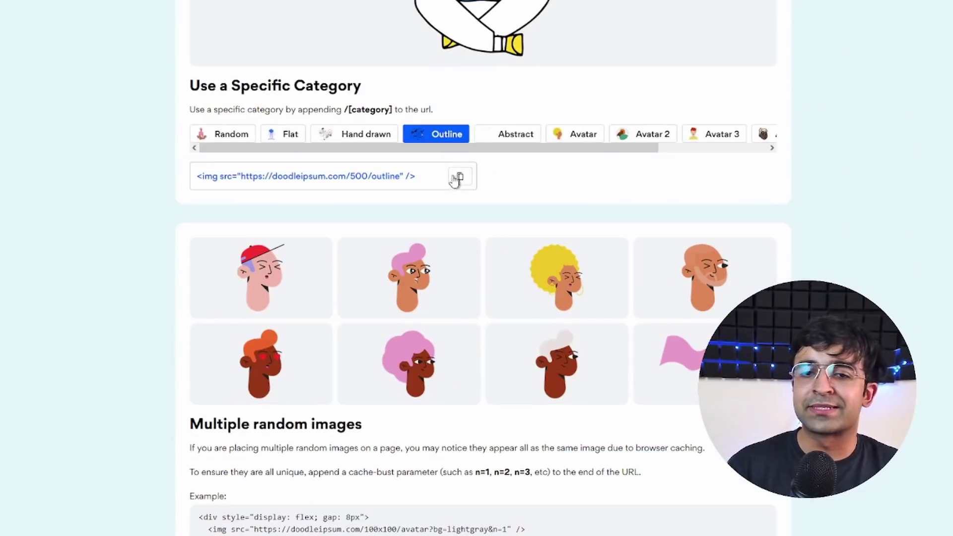
pyautogui.scroll(4, 453, 177)
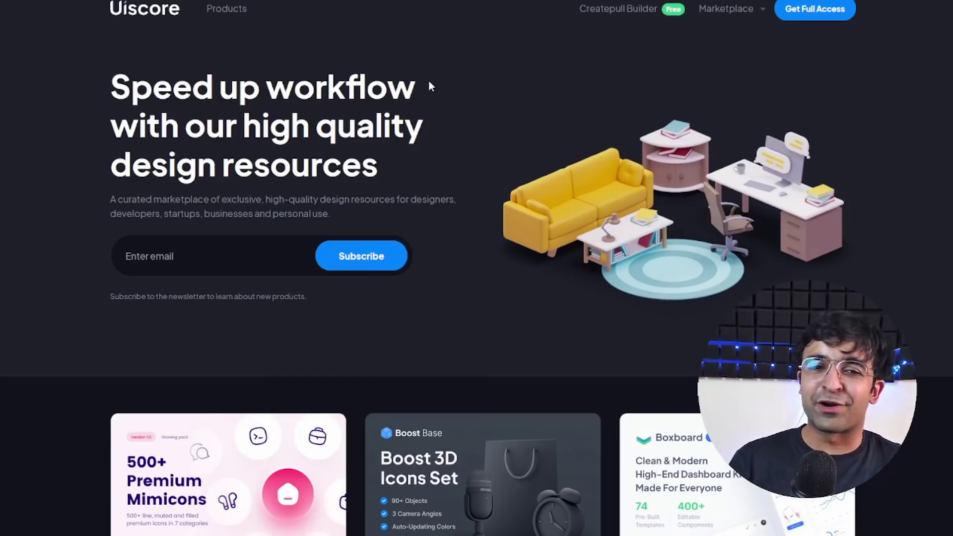
pyautogui.scroll(-2, 245, 287)
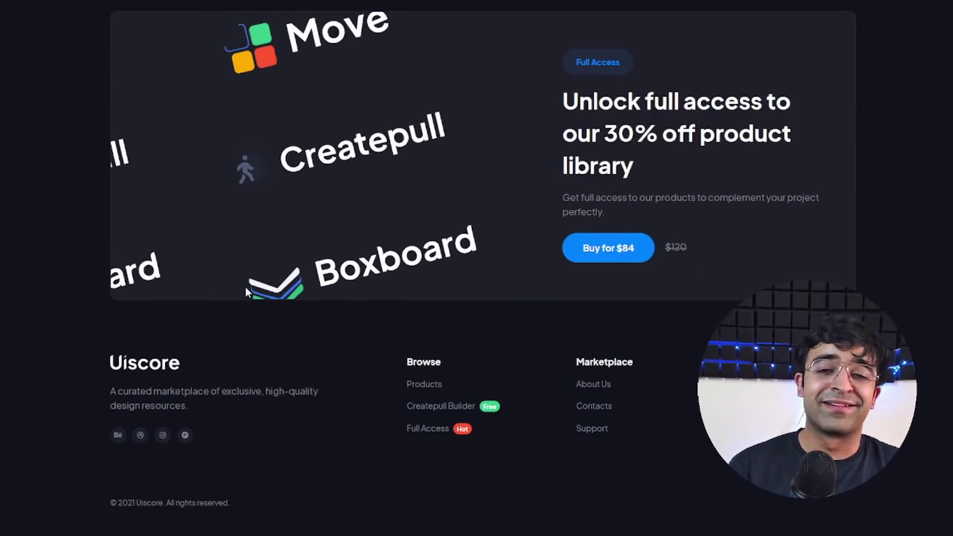
pyautogui.scroll(10, 245, 287)
pyautogui.scroll(8, 245, 286)
pyautogui.scroll(3, 249, 290)
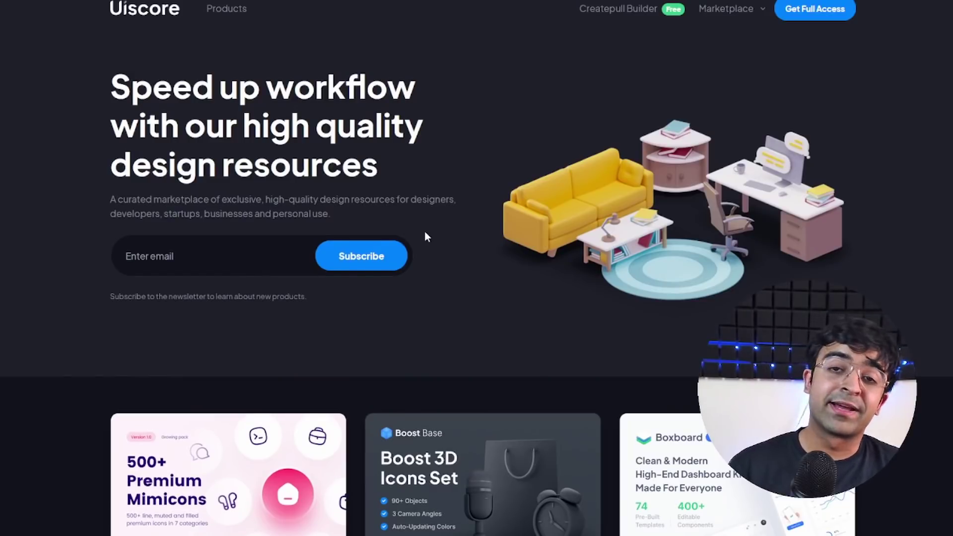
# Preview the Createpull character in standing and skating poses on the builder page
pyautogui.click(616, 11)
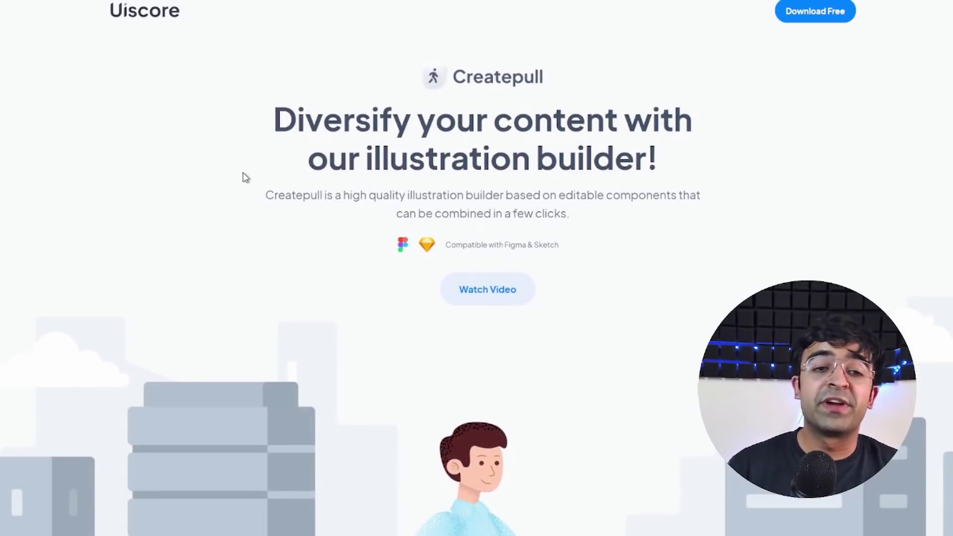
pyautogui.scroll(-2, 402, 179)
pyautogui.scroll(-3, 306, 174)
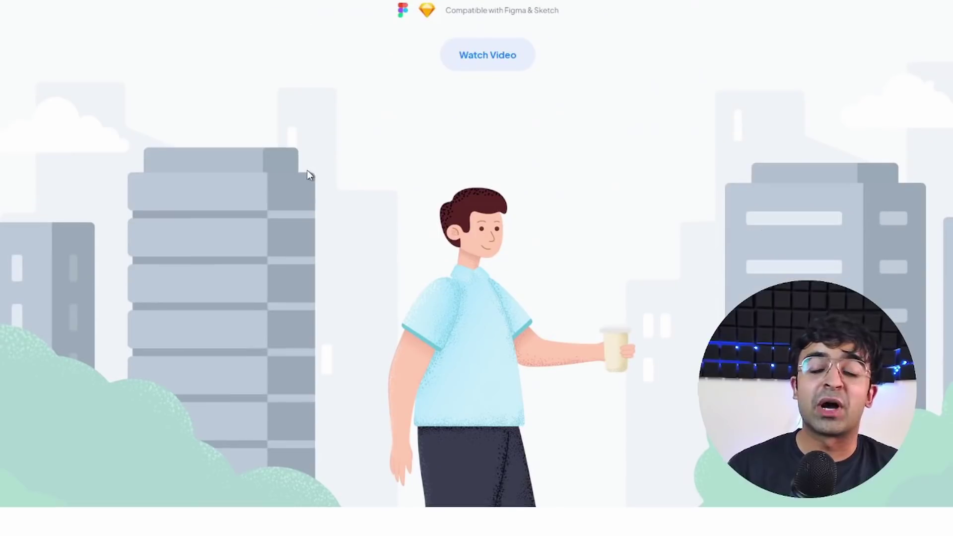
pyautogui.scroll(-4, 307, 174)
pyautogui.scroll(-3, 307, 173)
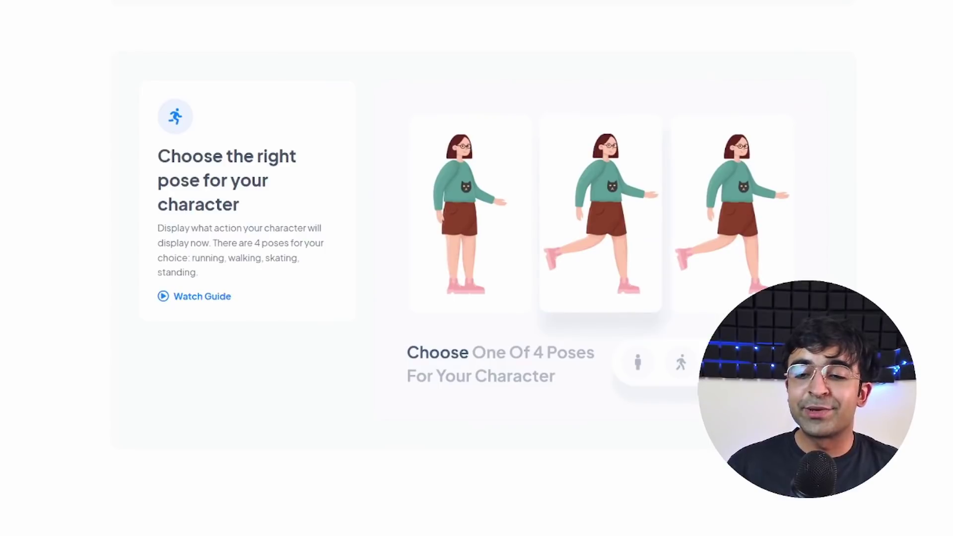
pyautogui.click(648, 366)
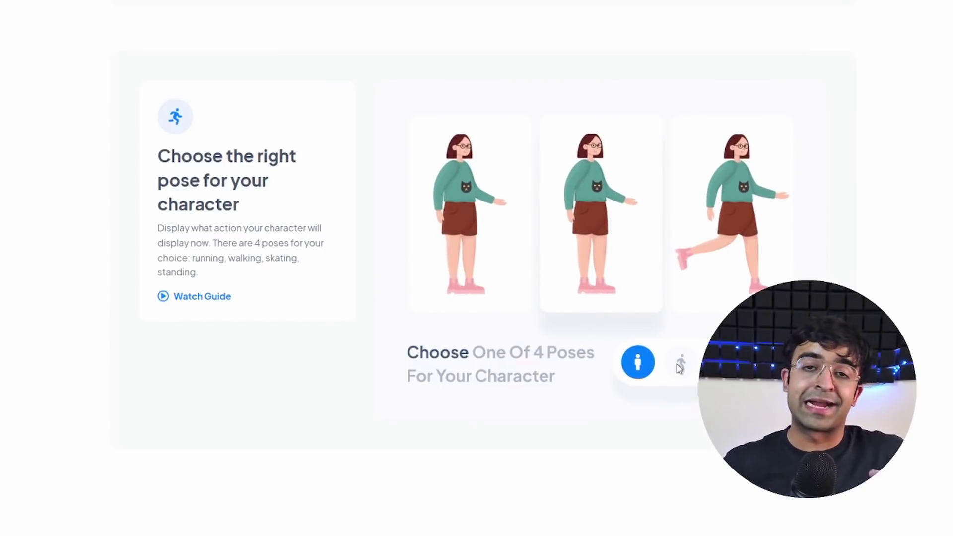
pyautogui.click(680, 365)
pyautogui.scroll(-4, 586, 297)
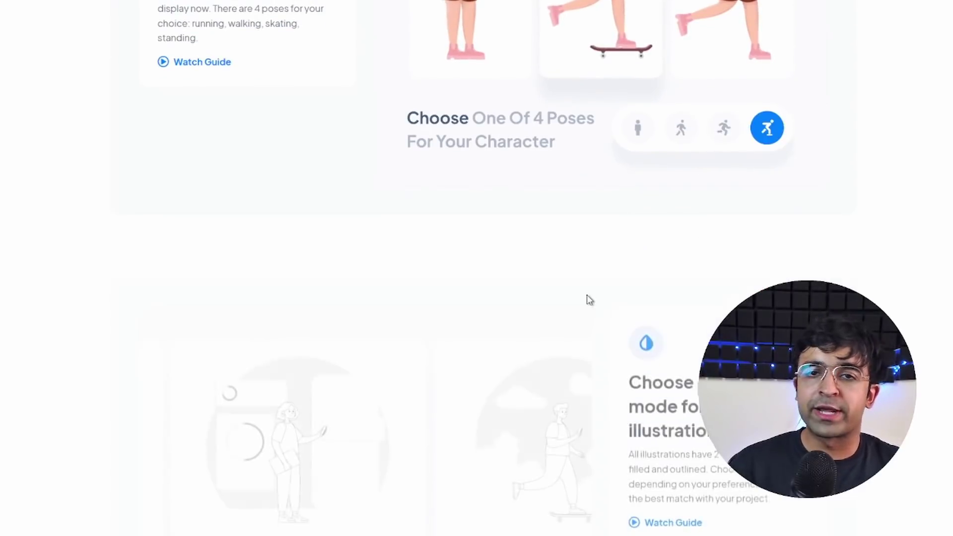
pyautogui.scroll(-3, 586, 297)
pyautogui.scroll(-5, 586, 297)
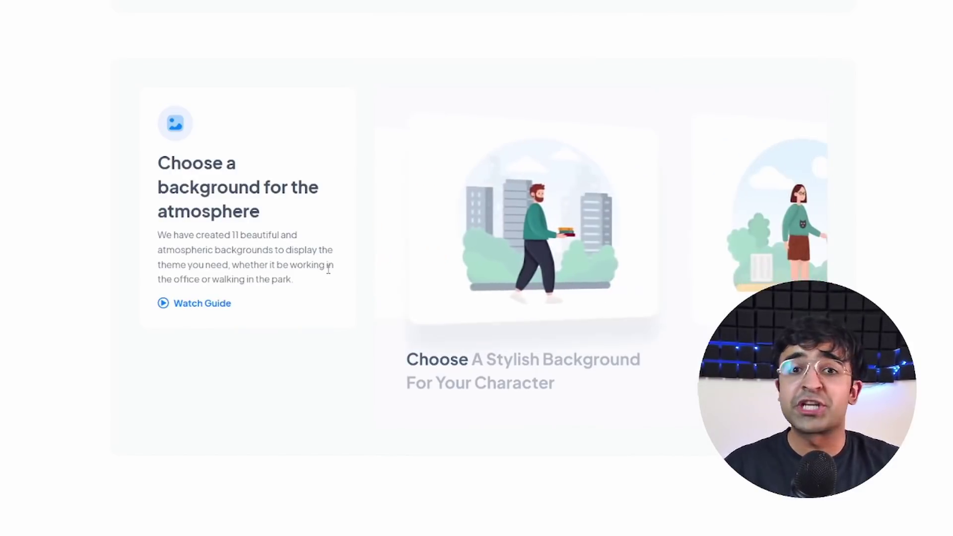
pyautogui.scroll(-5, 586, 296)
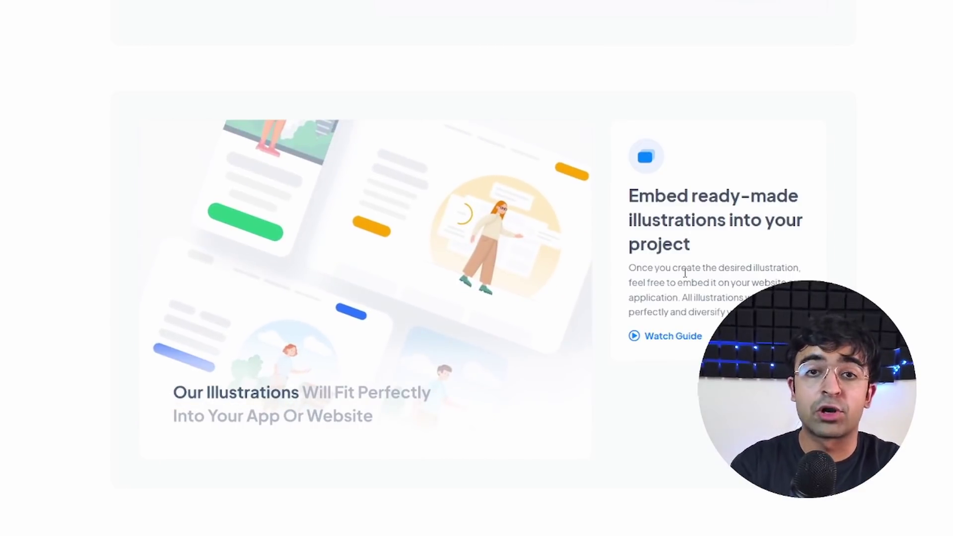
pyautogui.scroll(-5, 559, 246)
pyautogui.scroll(-3, 558, 246)
pyautogui.scroll(-5, 559, 246)
pyautogui.scroll(-5, 559, 245)
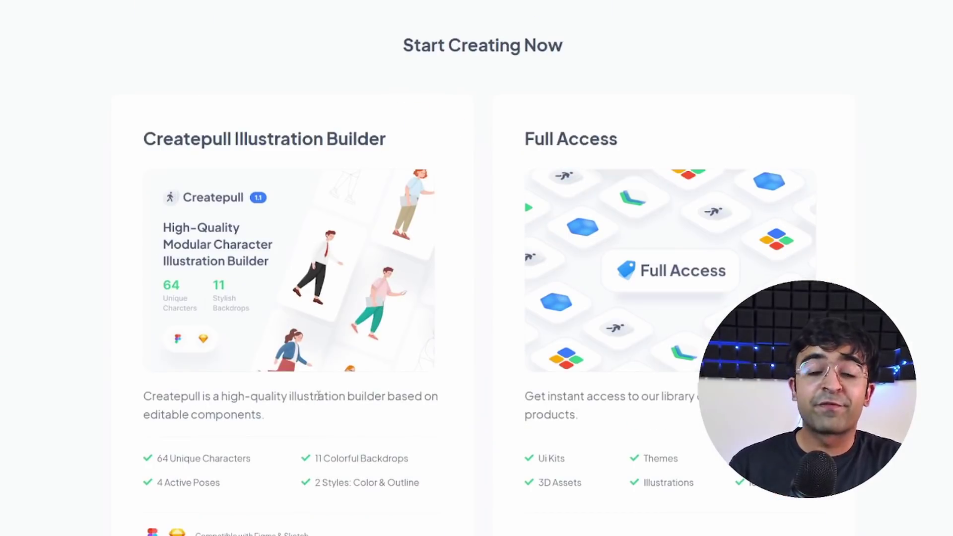
pyautogui.scroll(-2, 318, 395)
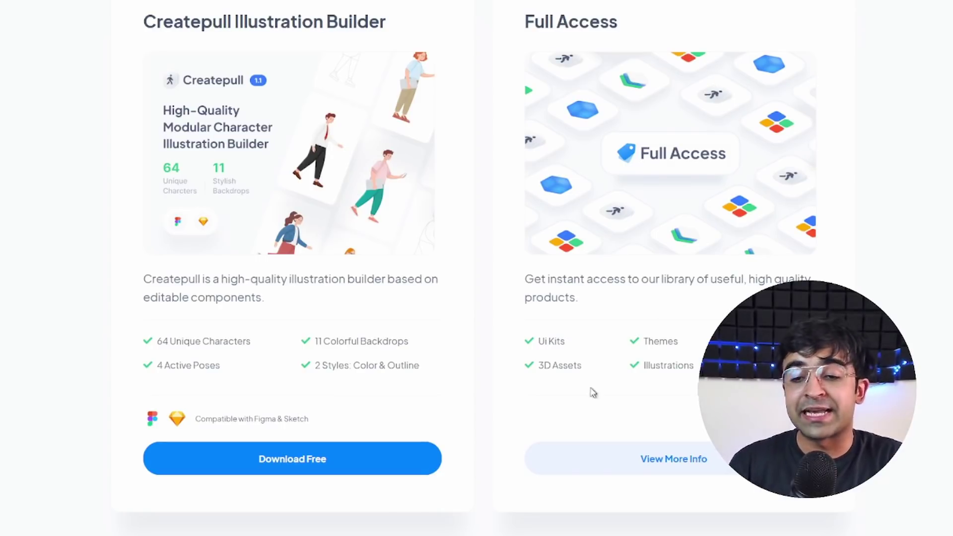
# Go to the Full Access product library via its View More Info link
pyautogui.click(657, 468)
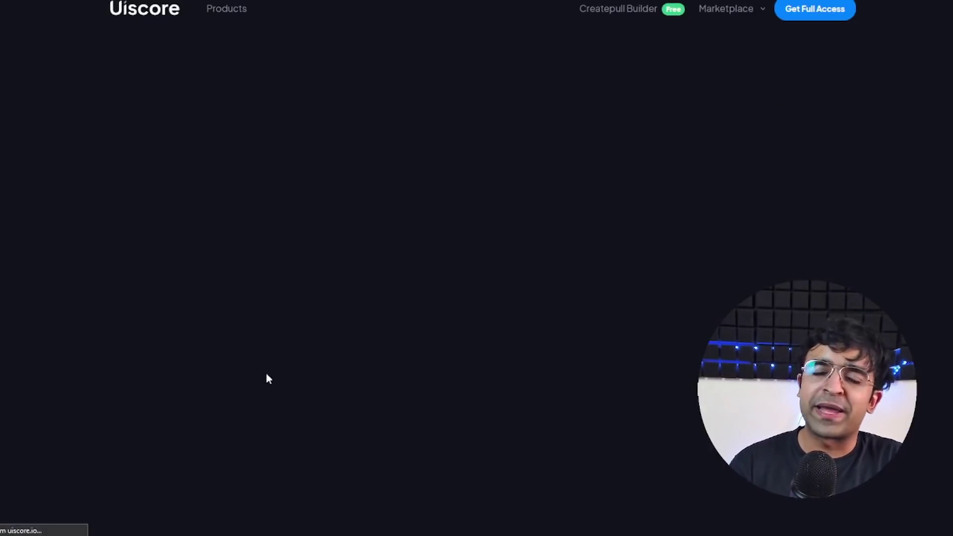